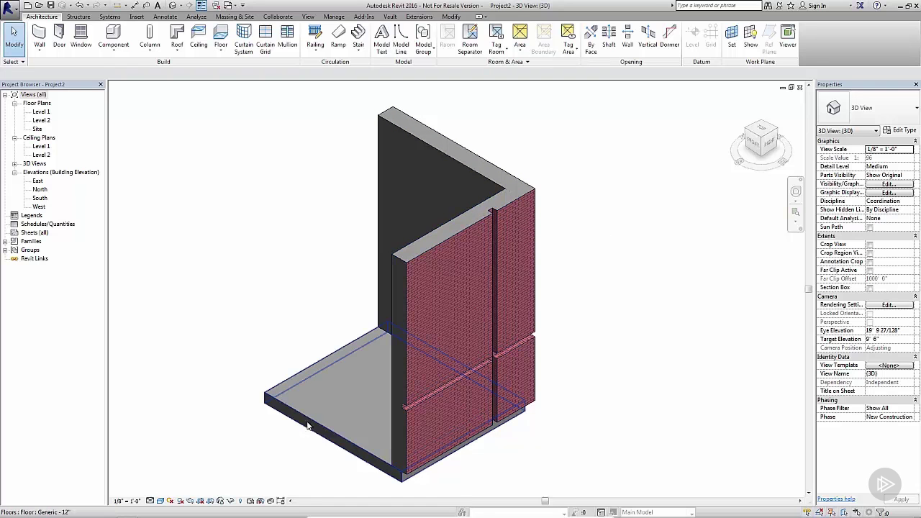
- Zoom in on the wall corner and select the vertical reveal on the brick wall
scroll(490, 345, up, 2)
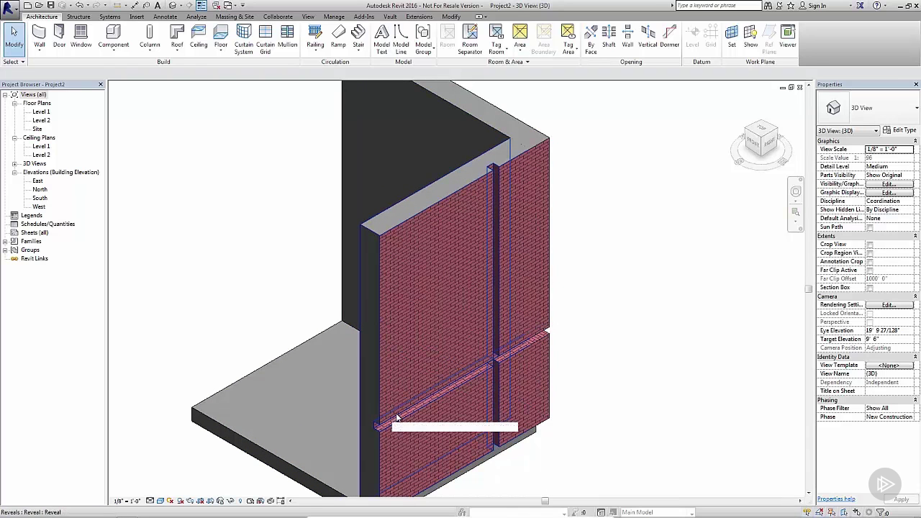
click(495, 193)
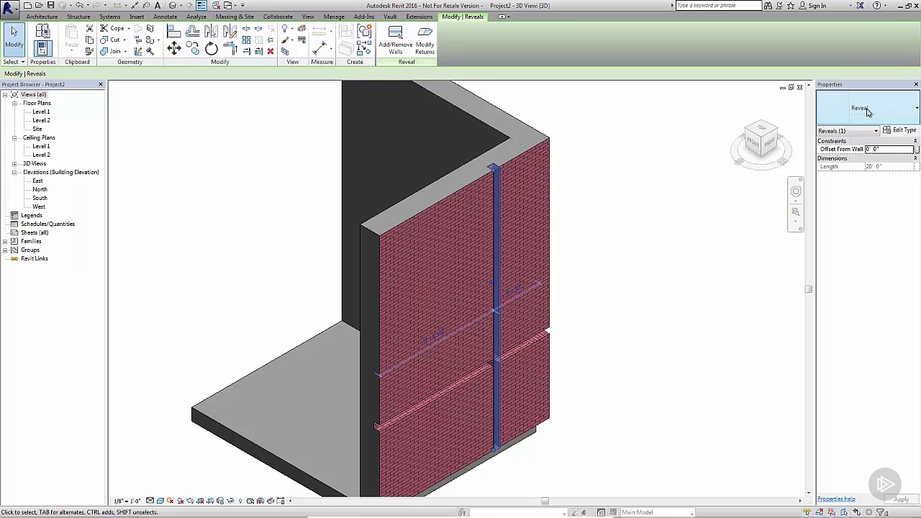
click(904, 131)
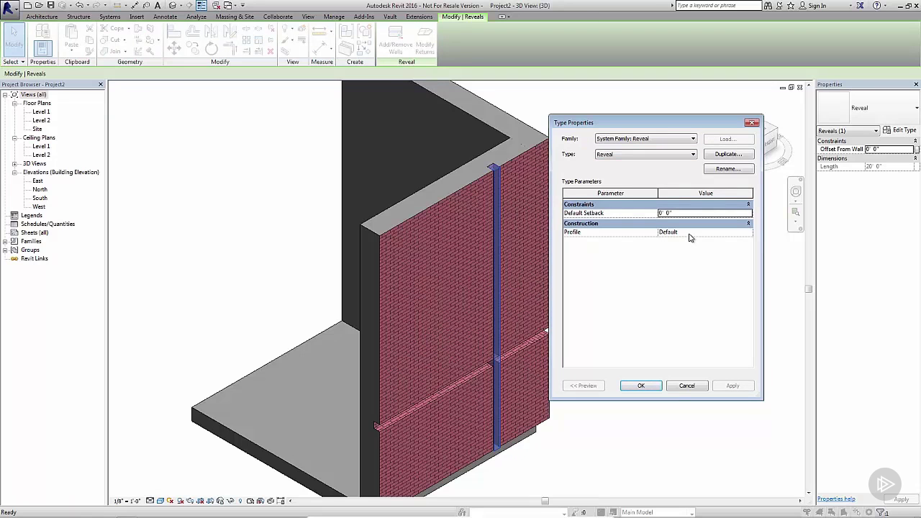
click(686, 390)
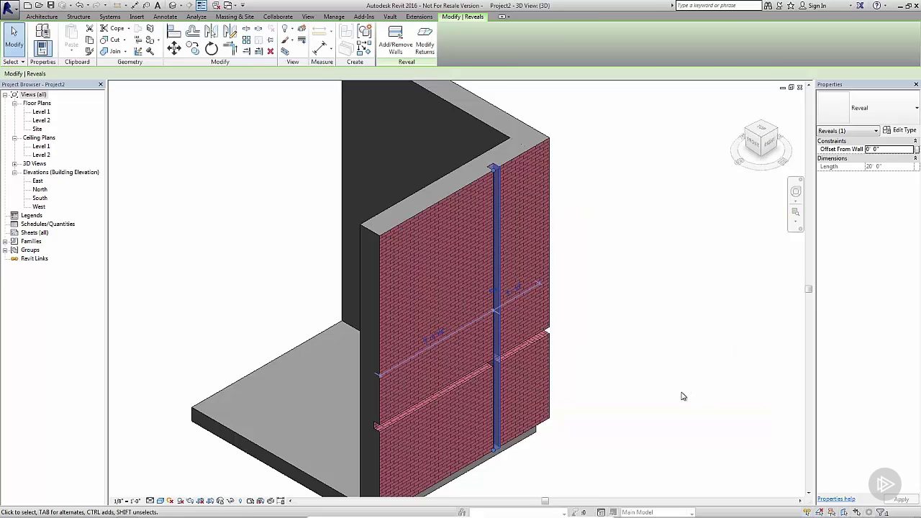
click(682, 395)
click(545, 336)
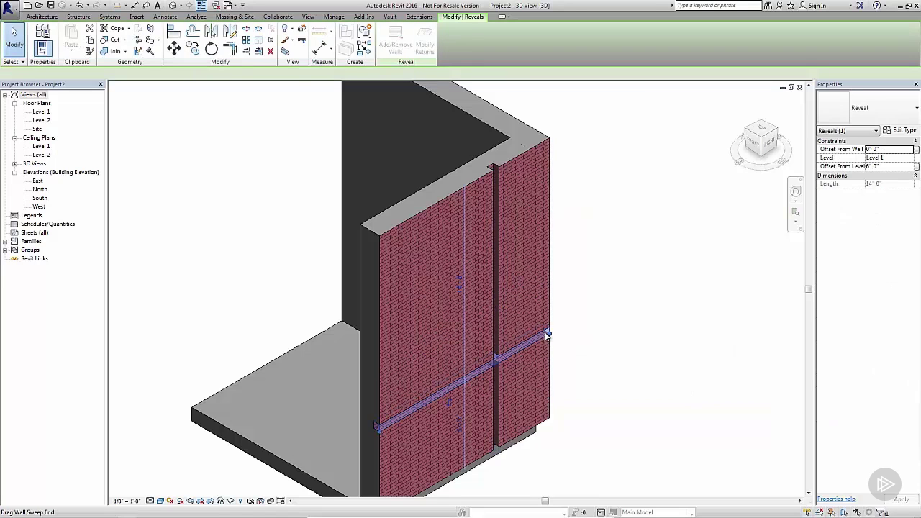
click(901, 130)
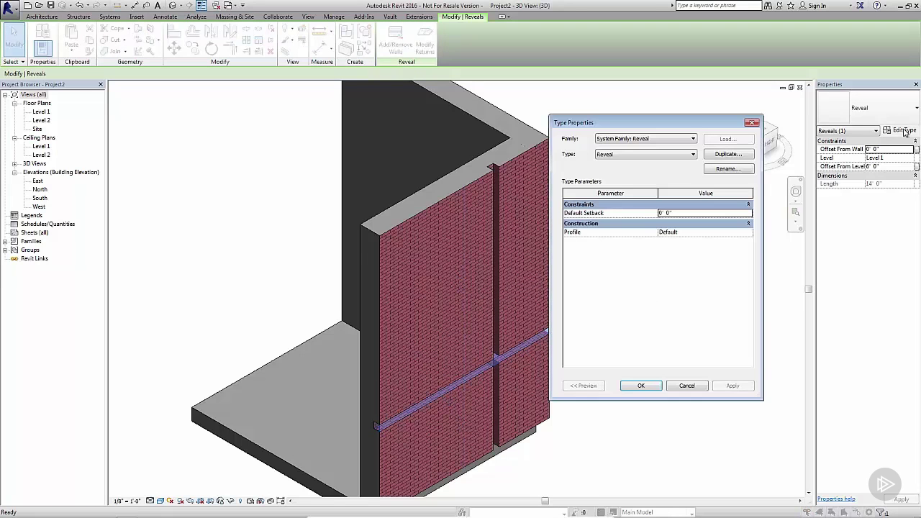
click(751, 122)
click(628, 369)
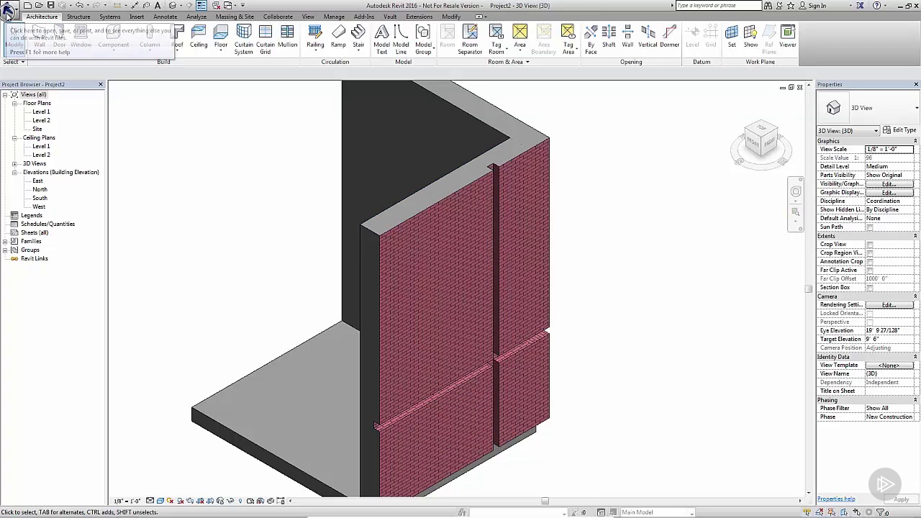
- Create a new family from the Profile-Reveal.rft template
click(7, 15)
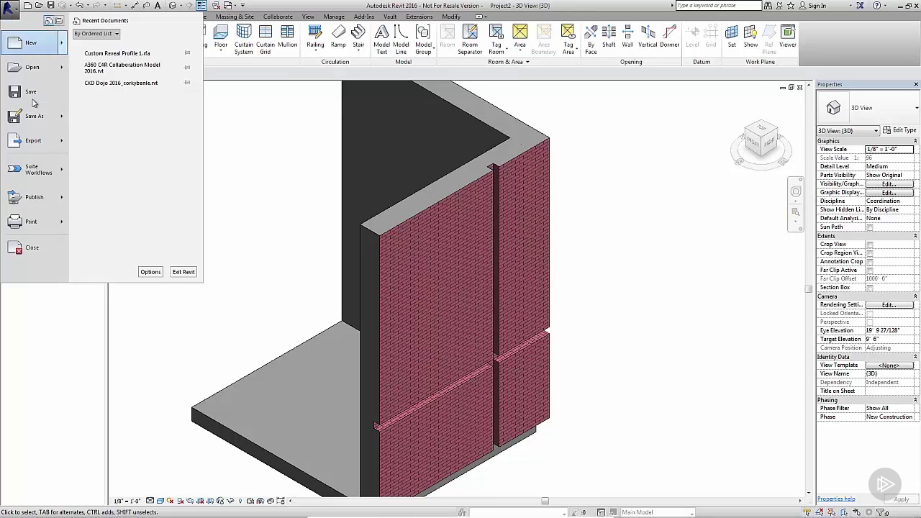
mouse_move(51, 46)
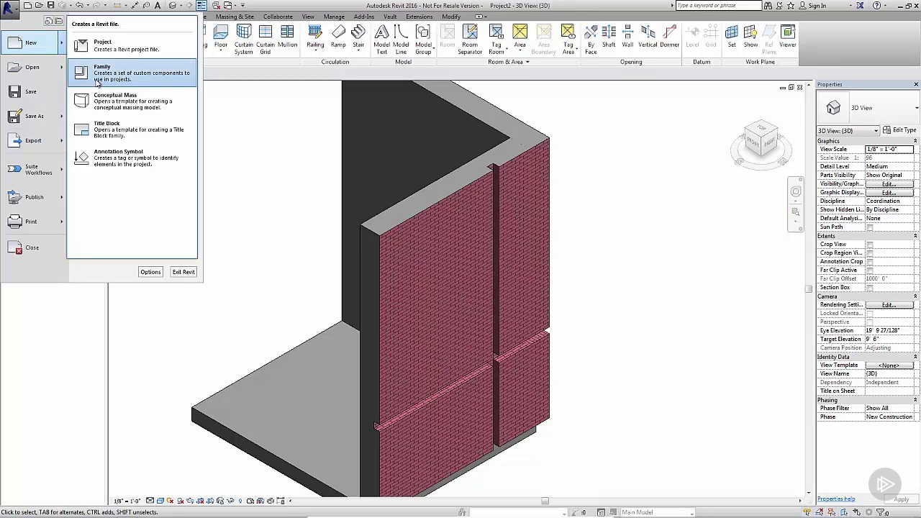
click(98, 81)
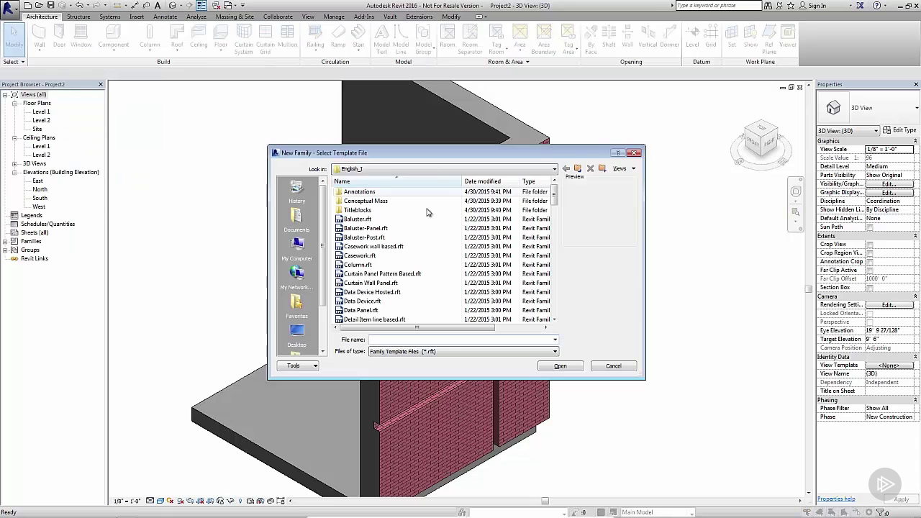
drag(555, 194, 553, 271)
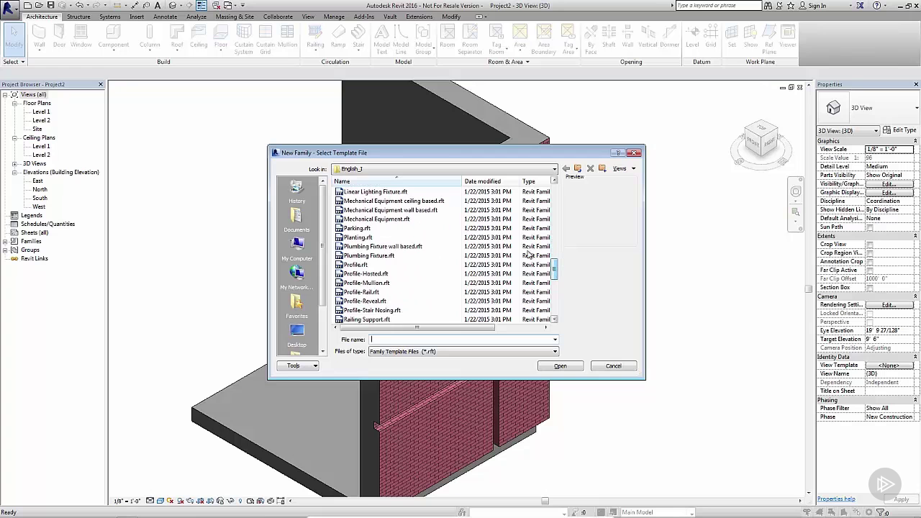
click(360, 265)
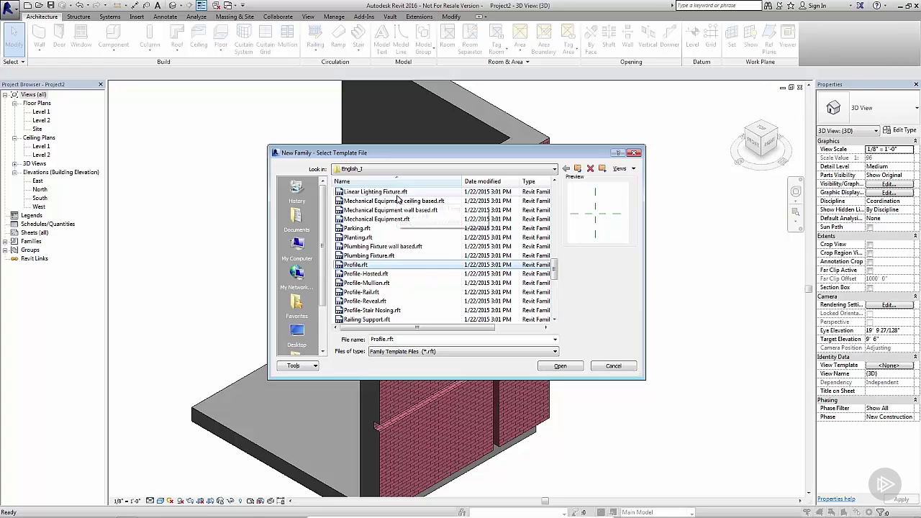
key(Down)
key(Down)
key(Down)
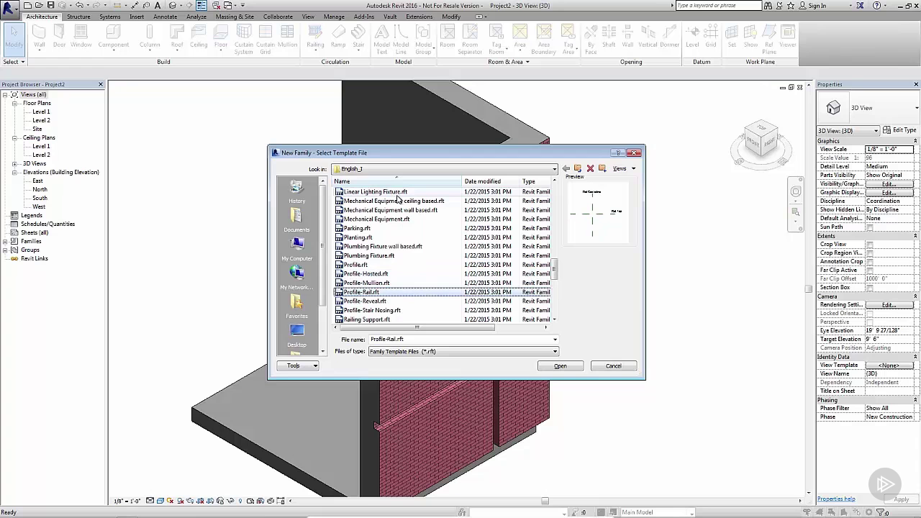
key(Down)
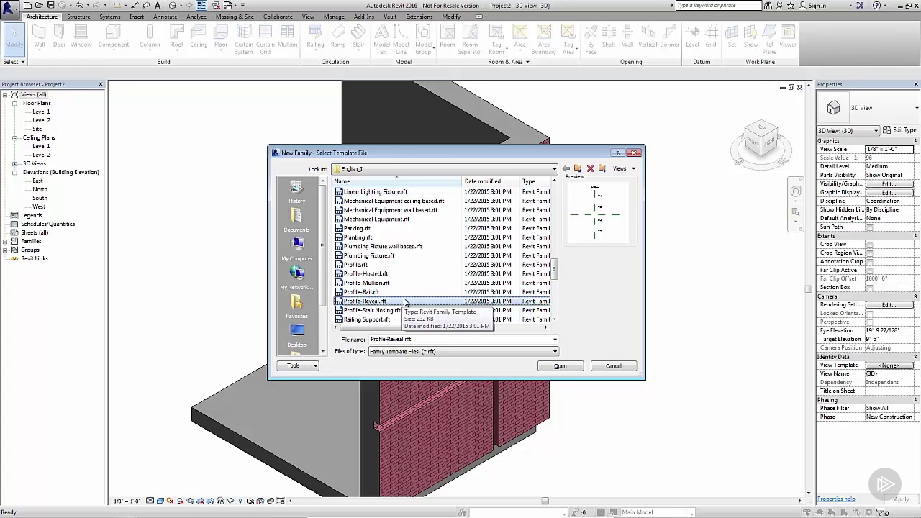
click(573, 368)
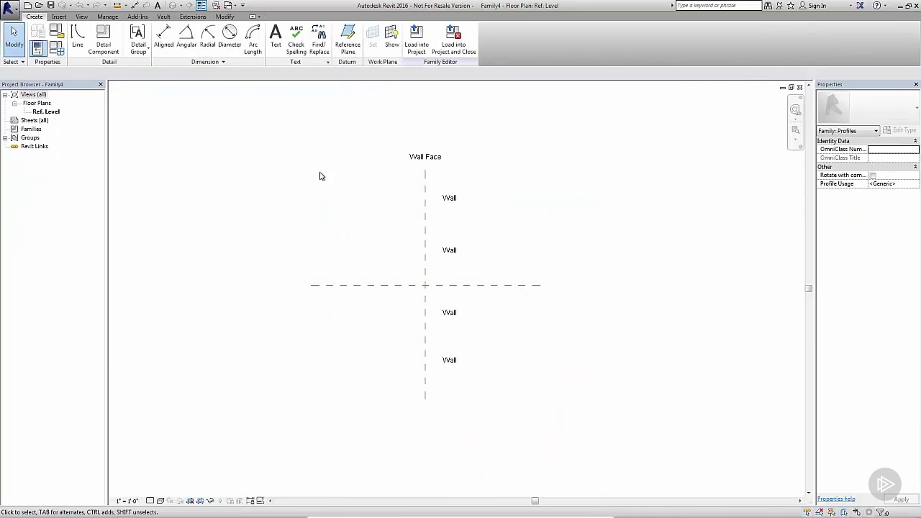
- Save the family as Custom Reveal Profile 1.rfa, overwriting the existing file
click(10, 8)
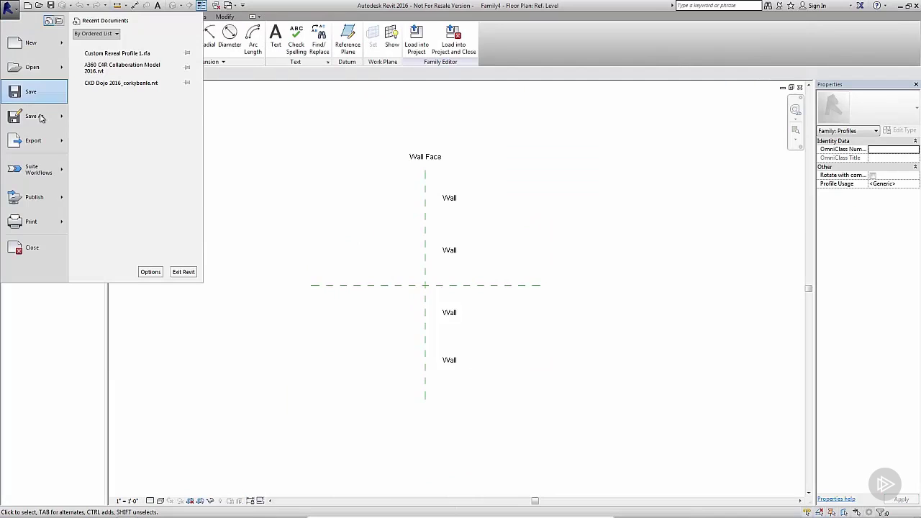
mouse_move(41, 121)
click(112, 75)
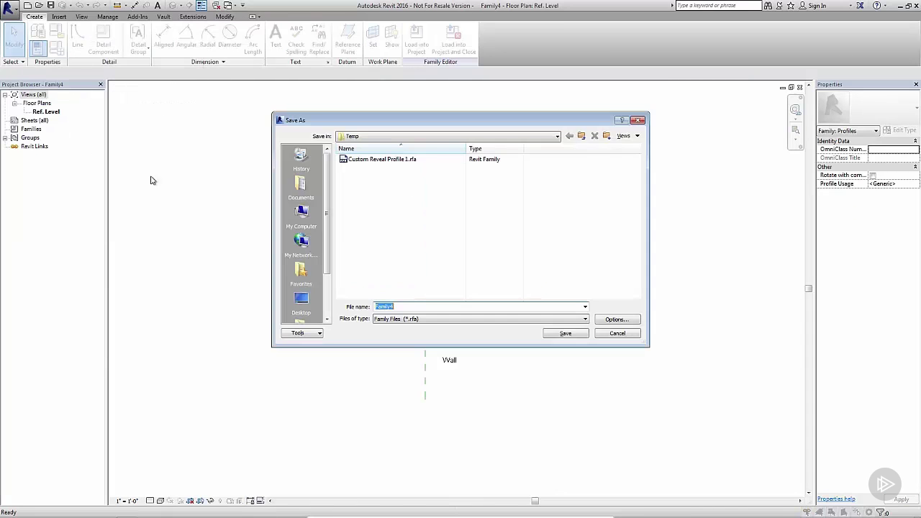
click(413, 161)
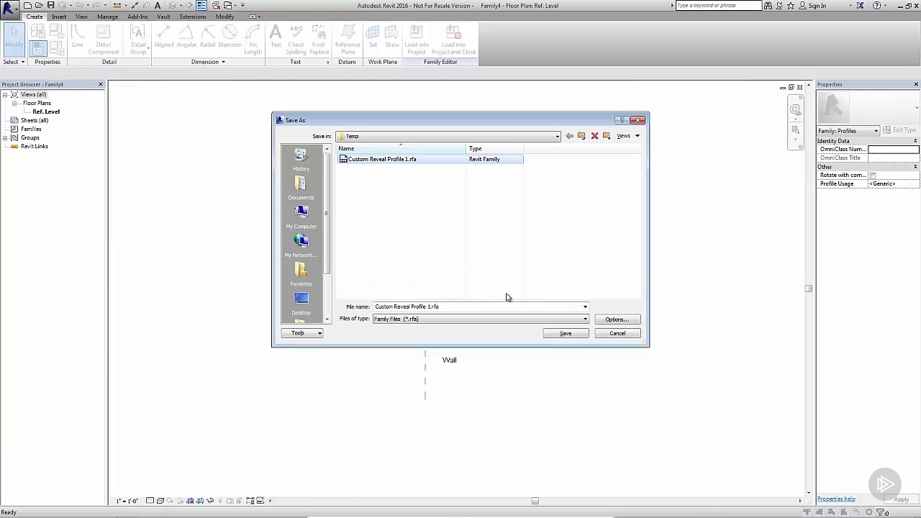
click(549, 334)
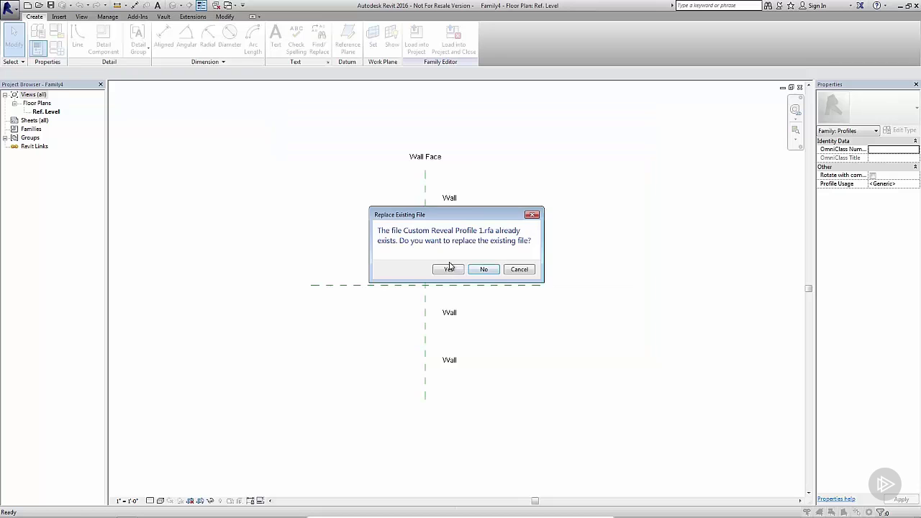
click(449, 269)
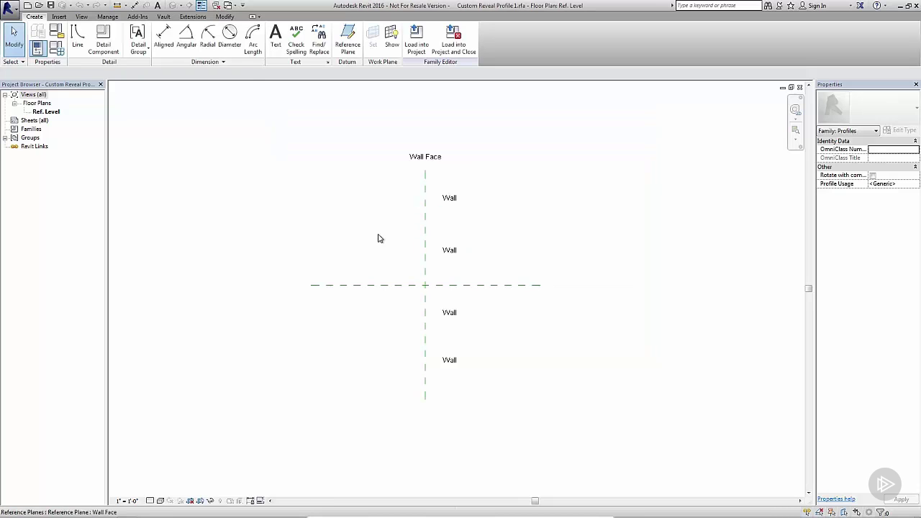
scroll(376, 237, up, 1)
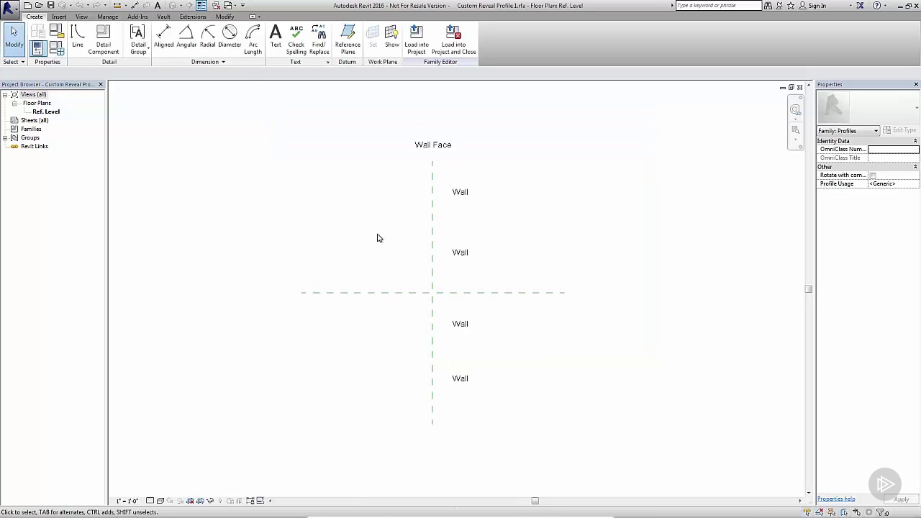
click(433, 181)
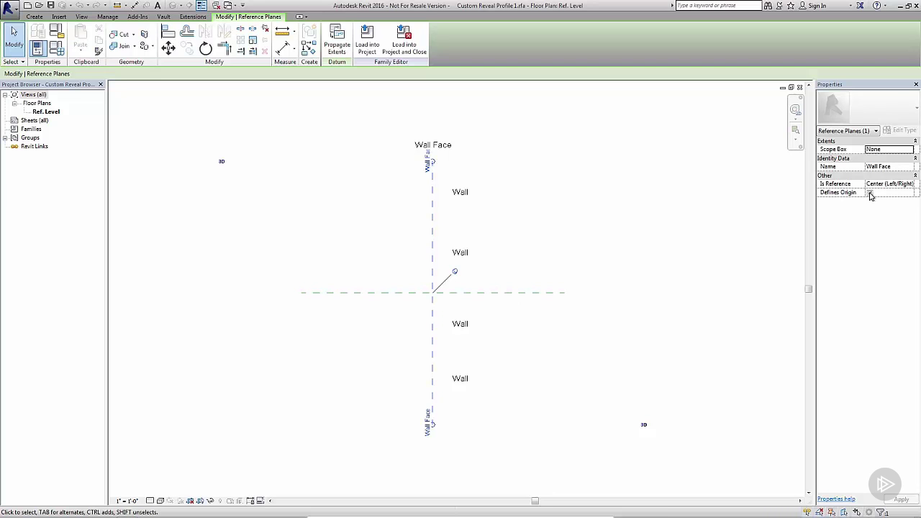
click(503, 280)
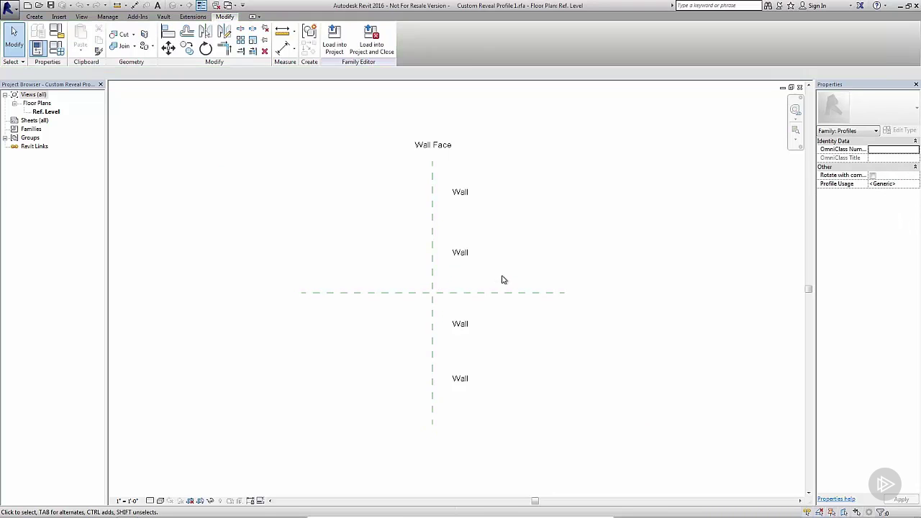
click(504, 292)
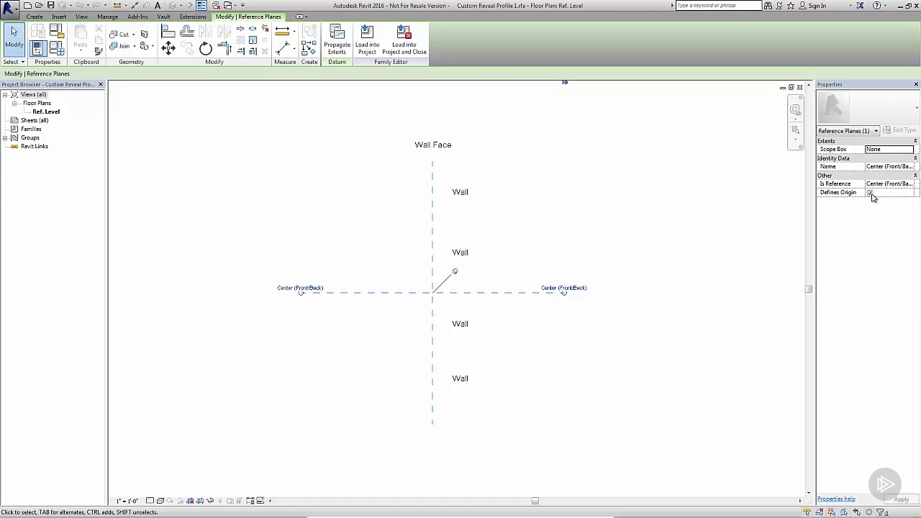
click(452, 292)
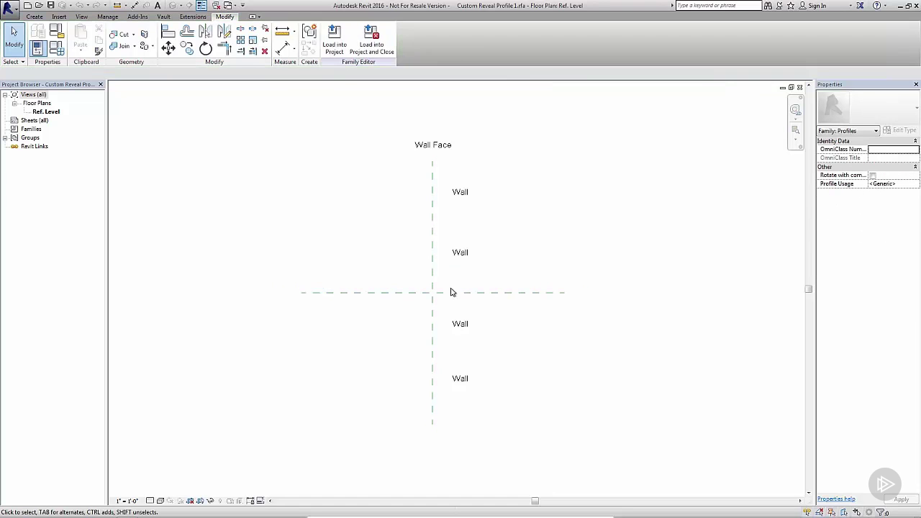
- Sketch a closed right triangle of profile lines at the reference-plane intersection
click(37, 18)
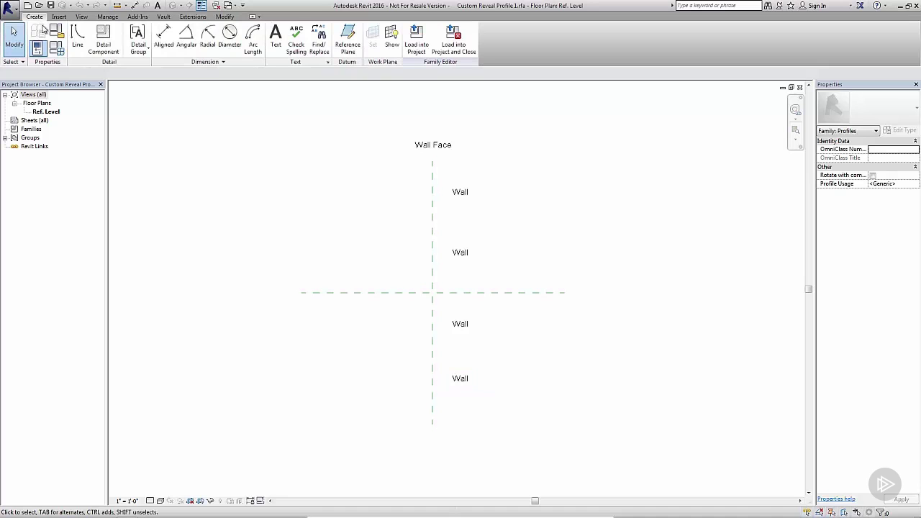
click(75, 54)
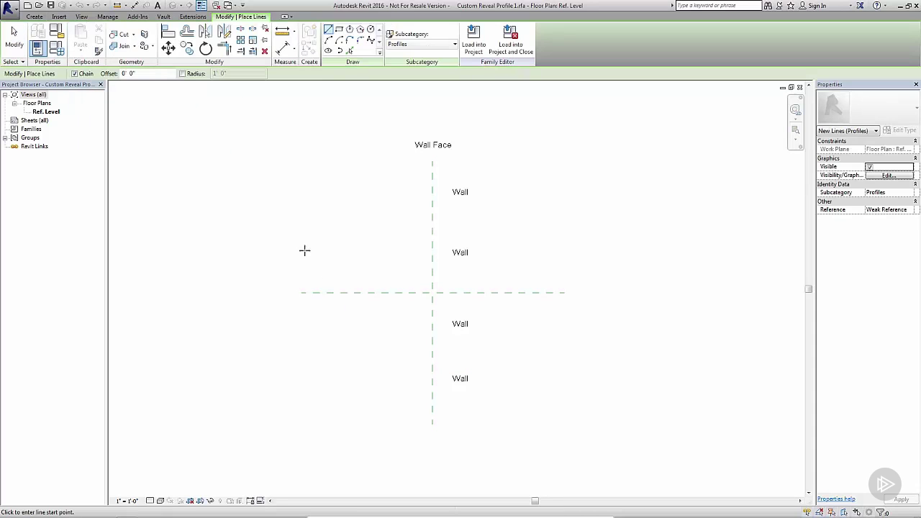
scroll(420, 266, up, 2)
scroll(425, 274, up, 2)
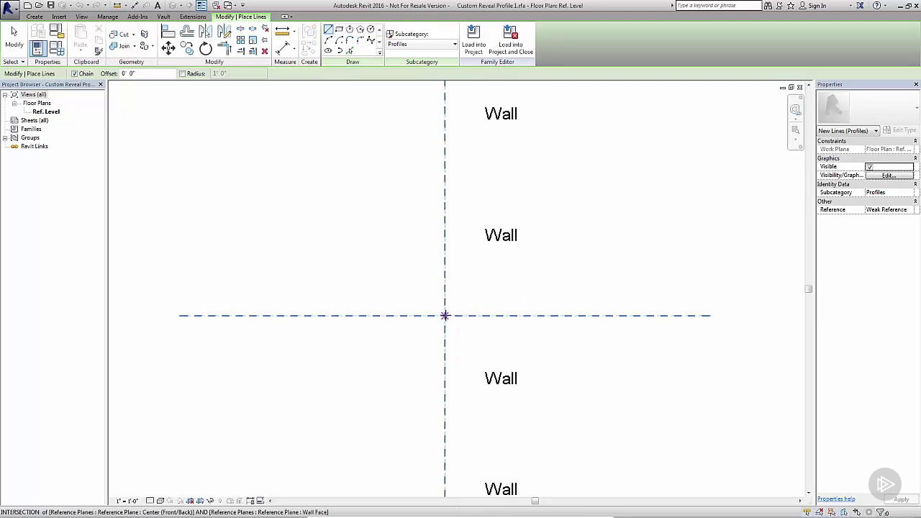
click(445, 315)
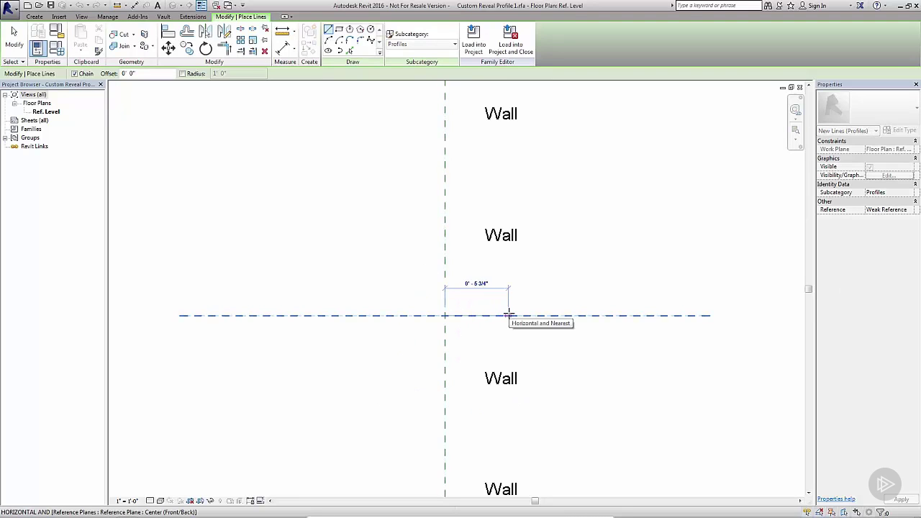
click(509, 315)
click(508, 277)
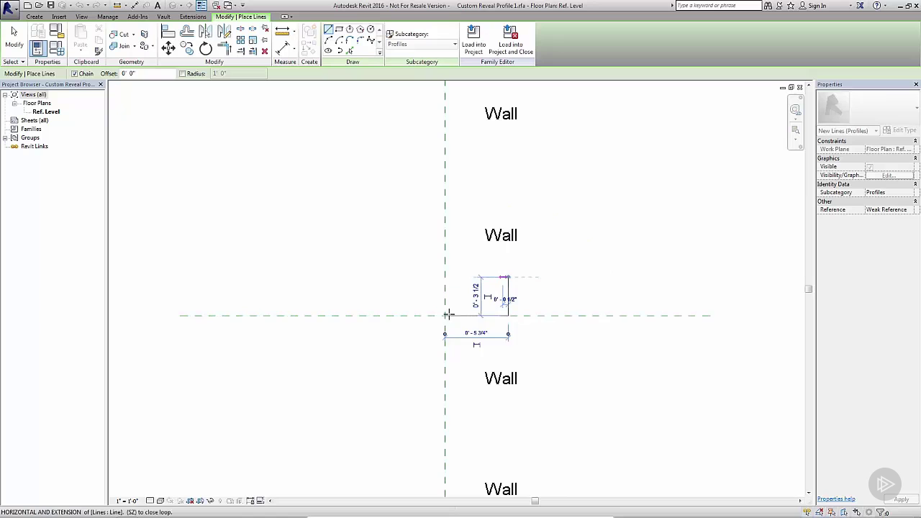
click(444, 316)
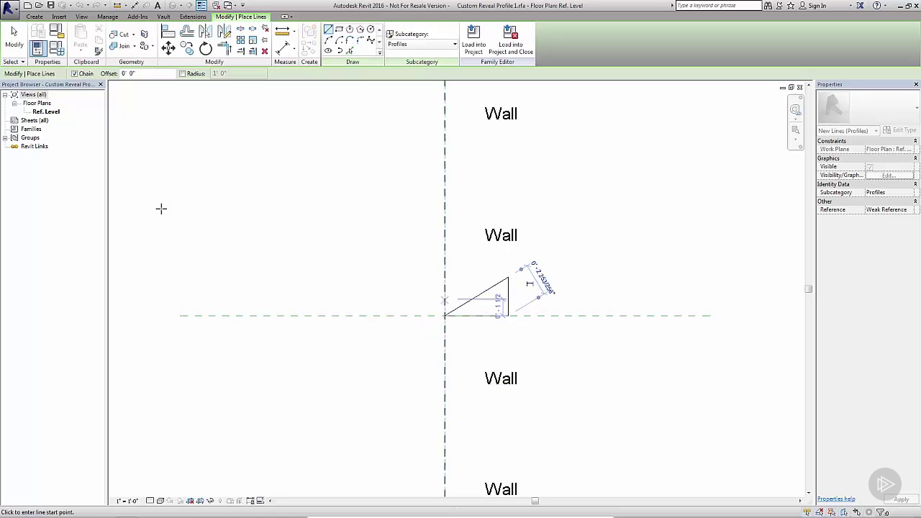
click(14, 40)
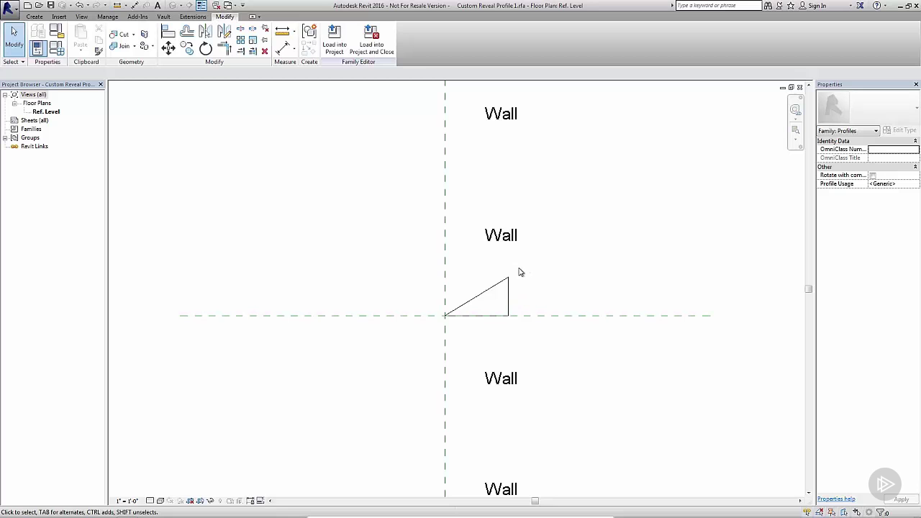
- Stretch the triangle's vertical side to the right into a long, shallow wedge and check its length
drag(515, 300, 621, 272)
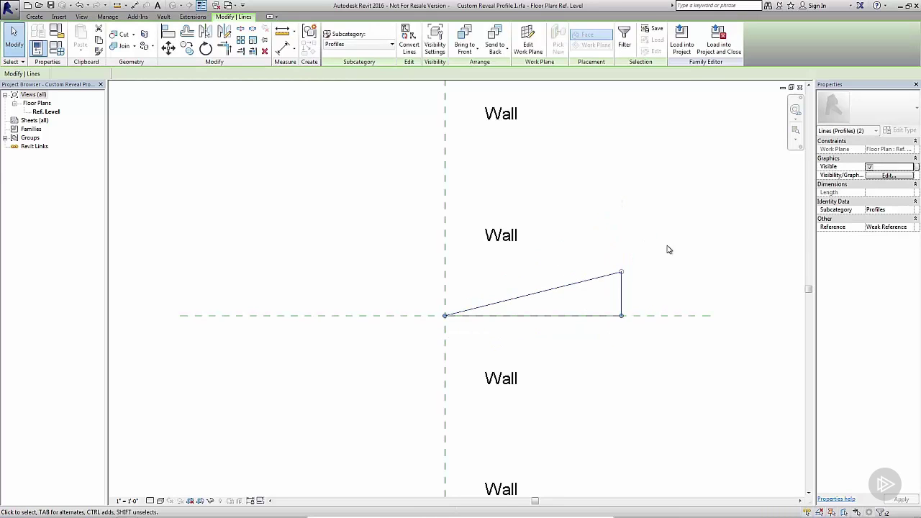
scroll(638, 250, down, 2)
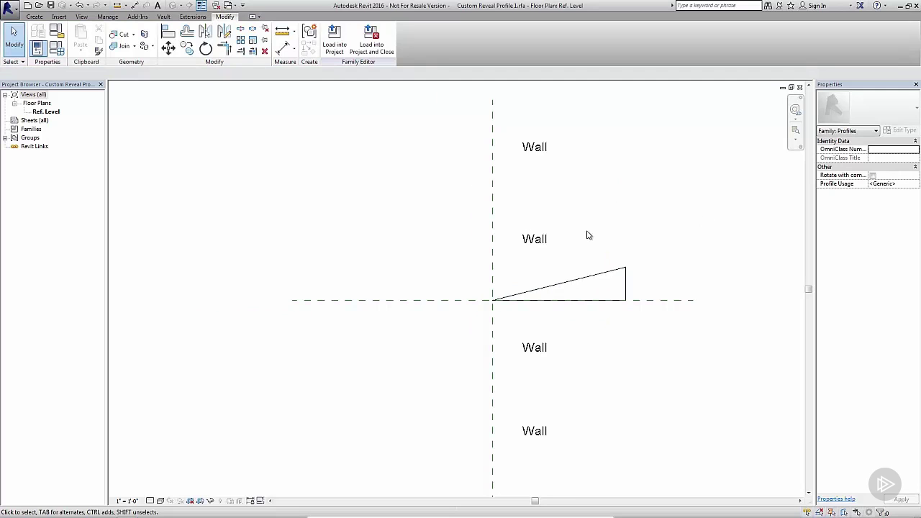
click(626, 288)
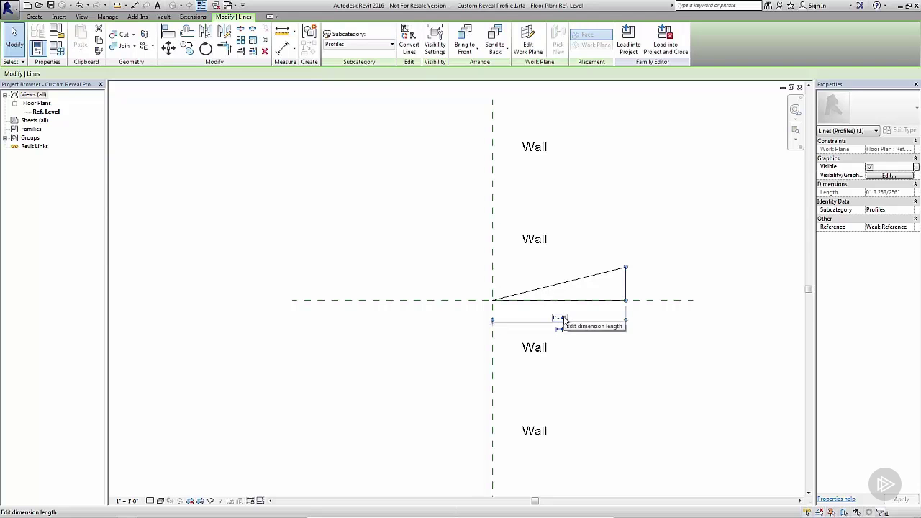
click(605, 313)
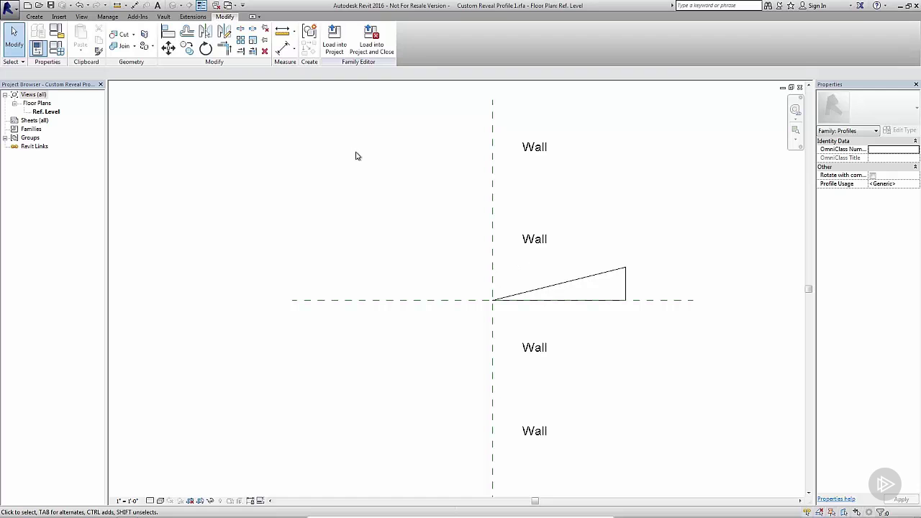
- Save the reveal profile family and load it into Project2's Level 1 floor plan
click(52, 5)
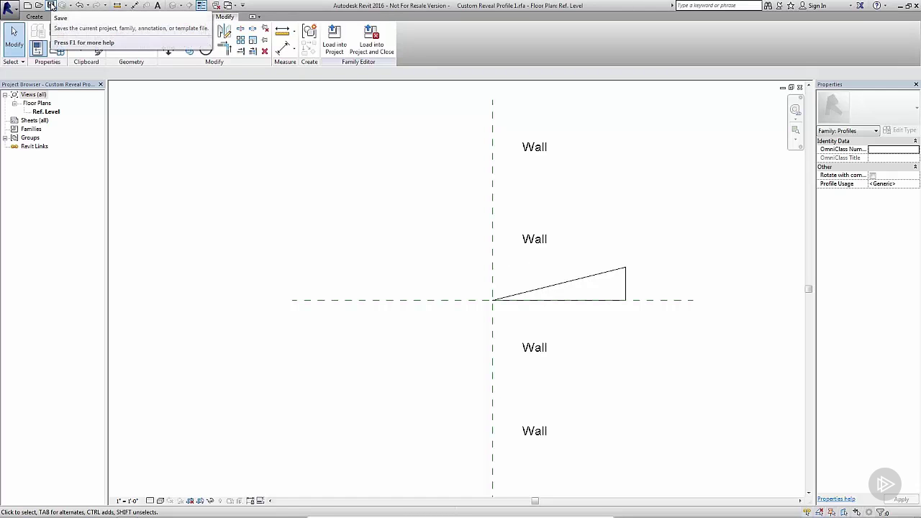
click(51, 5)
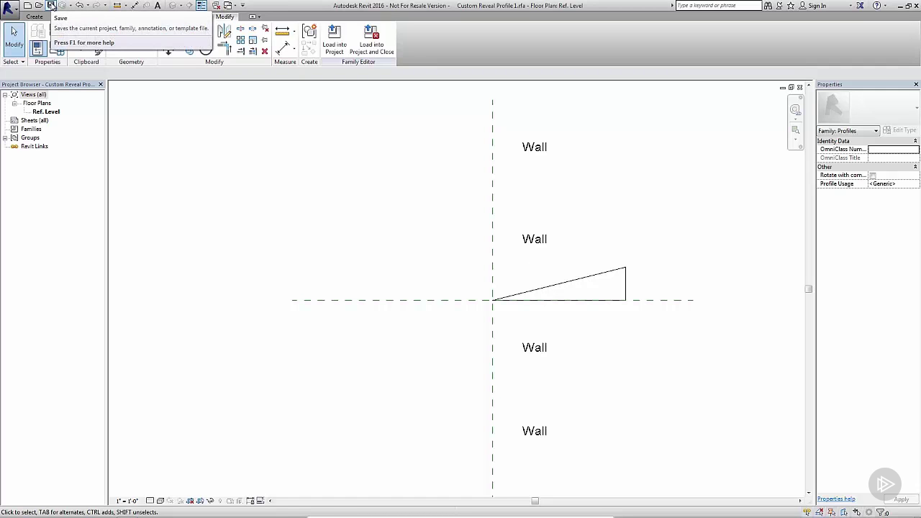
click(342, 53)
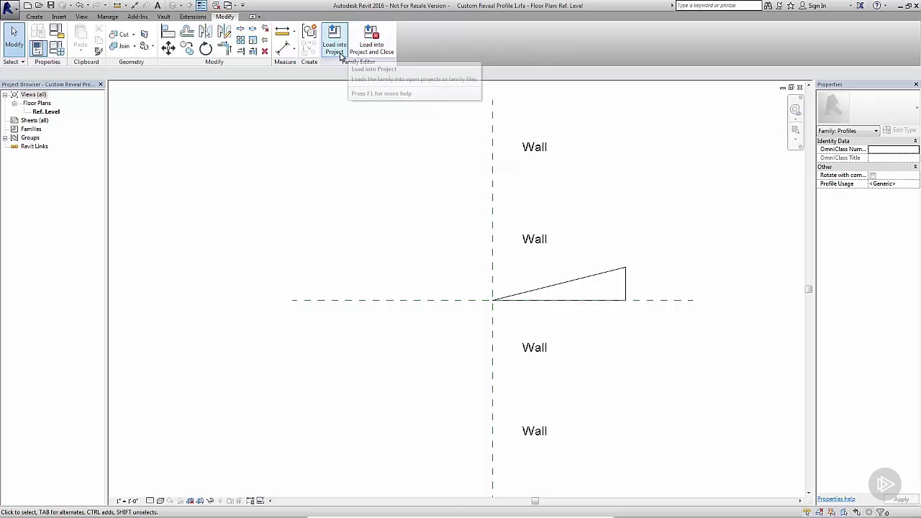
click(339, 54)
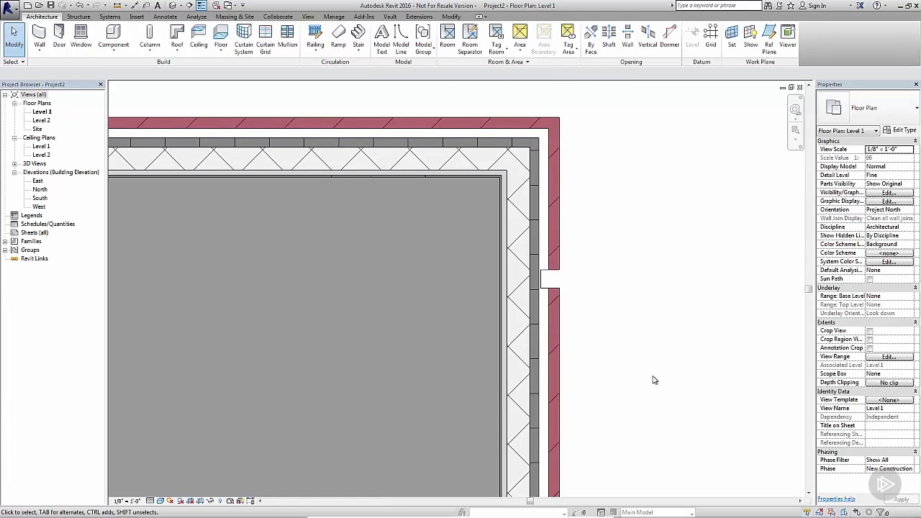
scroll(720, 299, down, 4)
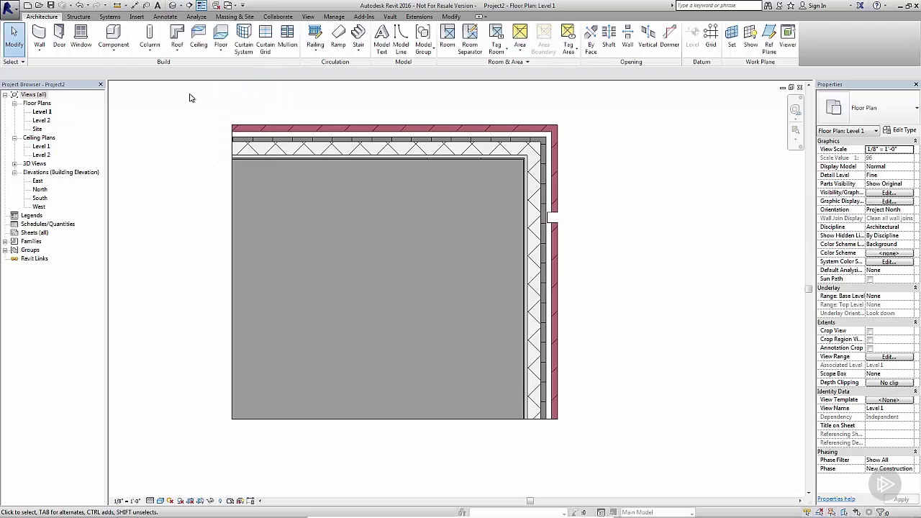
click(308, 16)
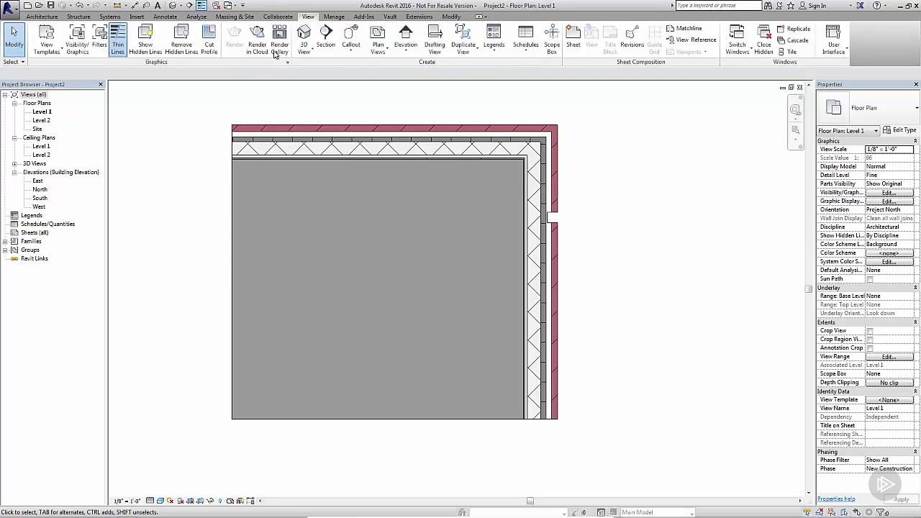
click(441, 69)
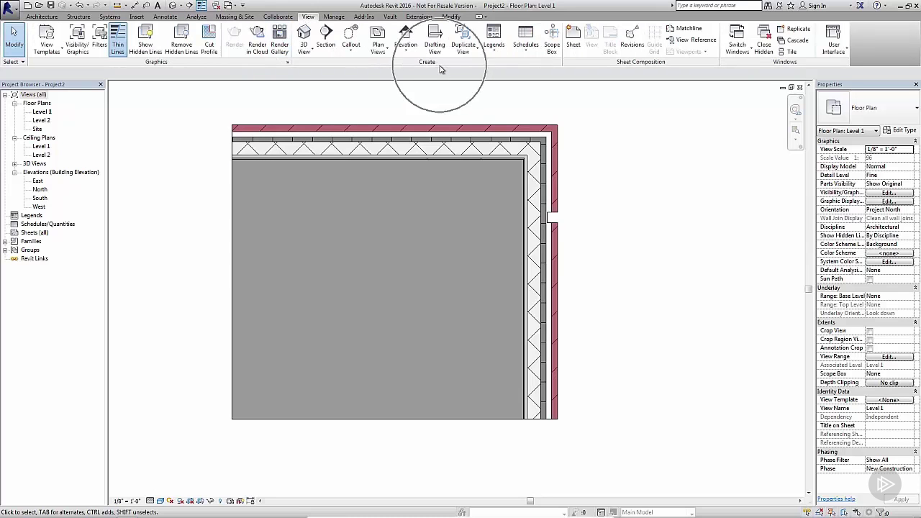
- Open the default 3D view and select the vertical reveal on the brick wall
click(308, 36)
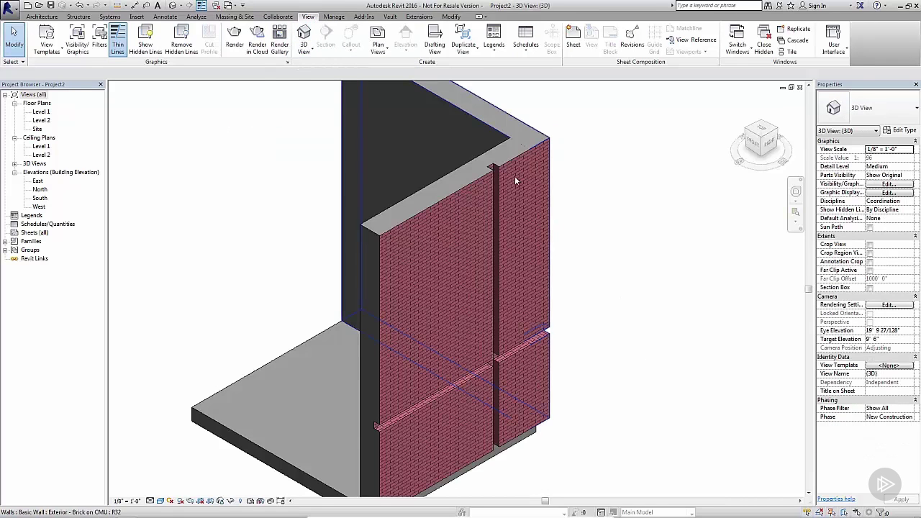
click(504, 184)
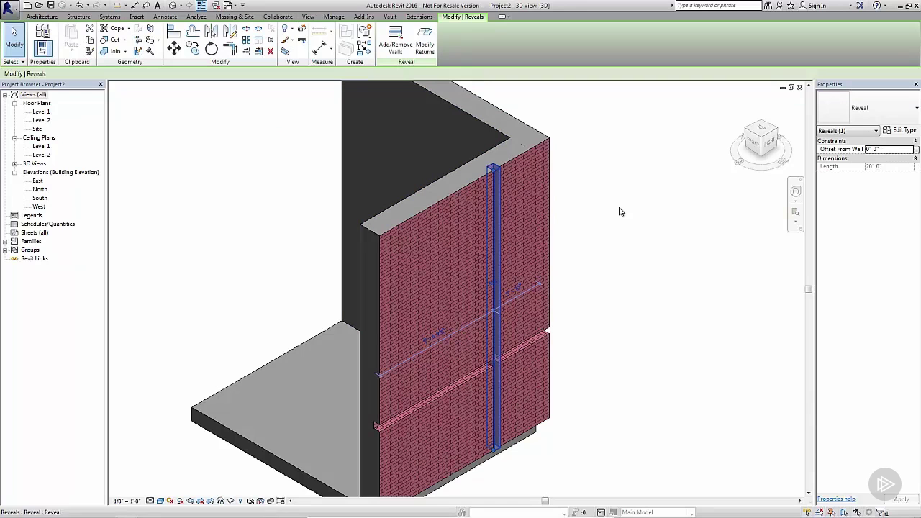
- Duplicate the reveal type as Custom Reveal 1, using the Custom Reveal Profile 1 profile
click(904, 130)
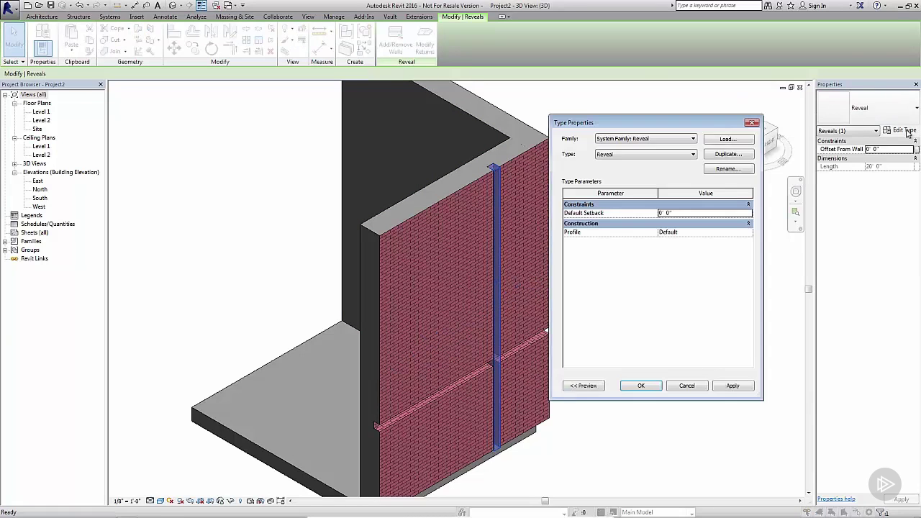
click(728, 154)
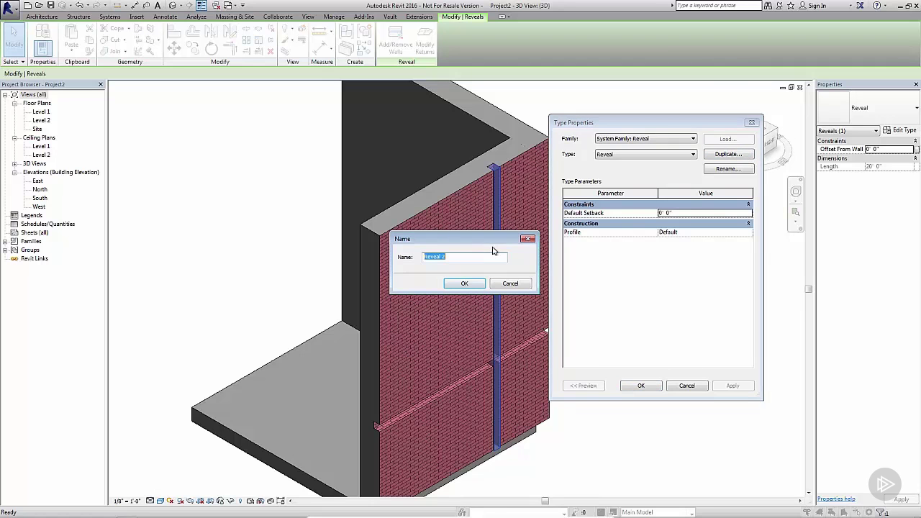
text(Custom)
click(464, 284)
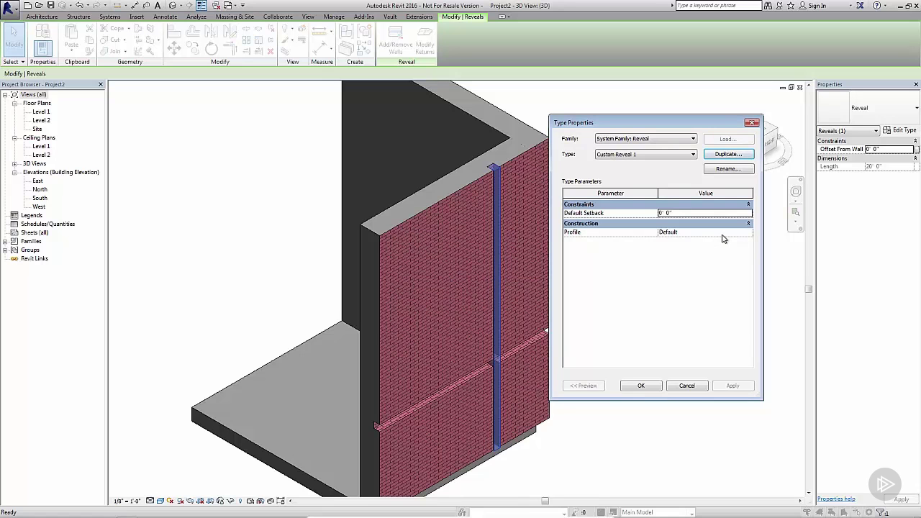
click(609, 237)
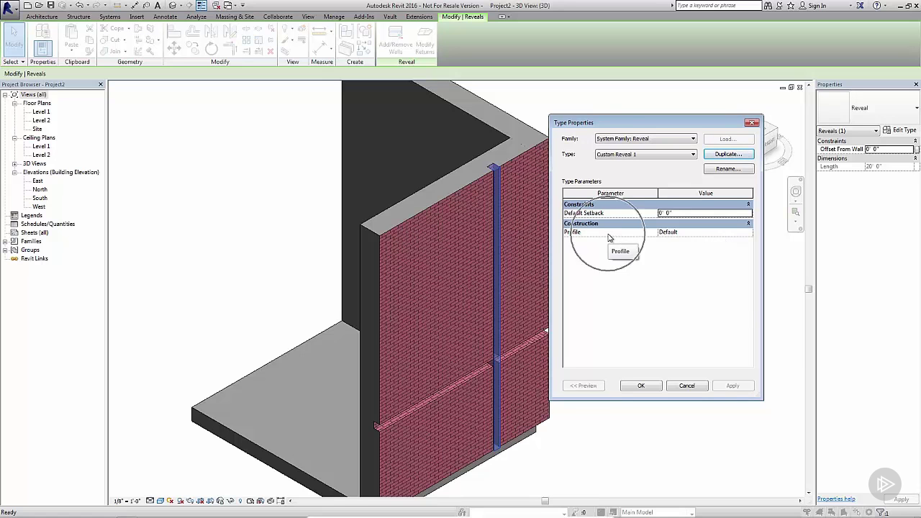
click(748, 235)
click(749, 235)
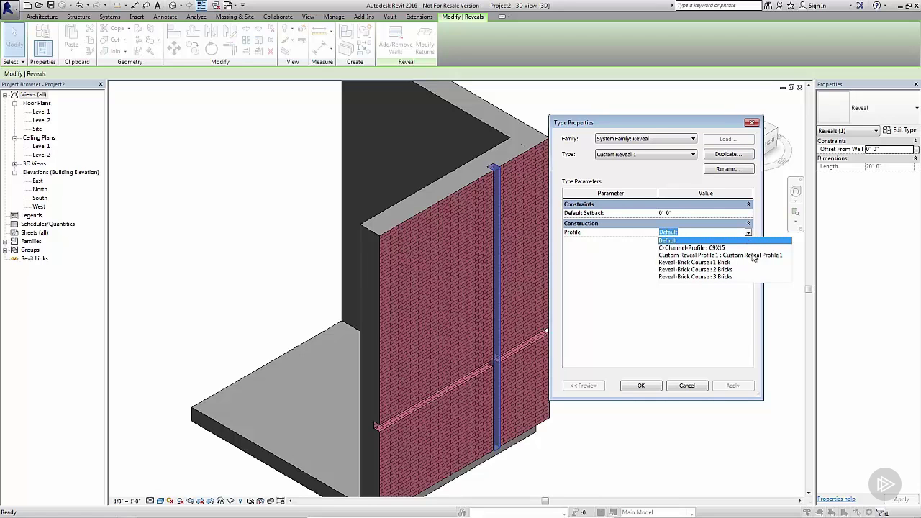
click(753, 255)
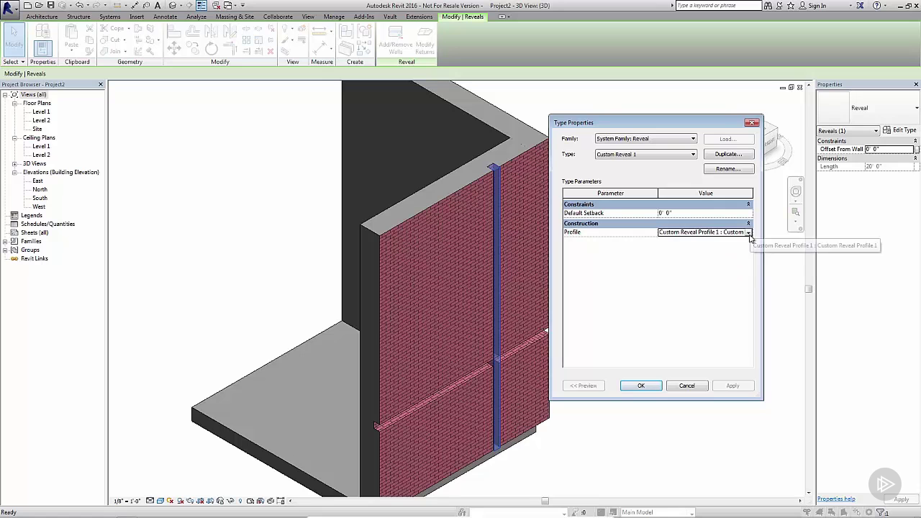
click(749, 233)
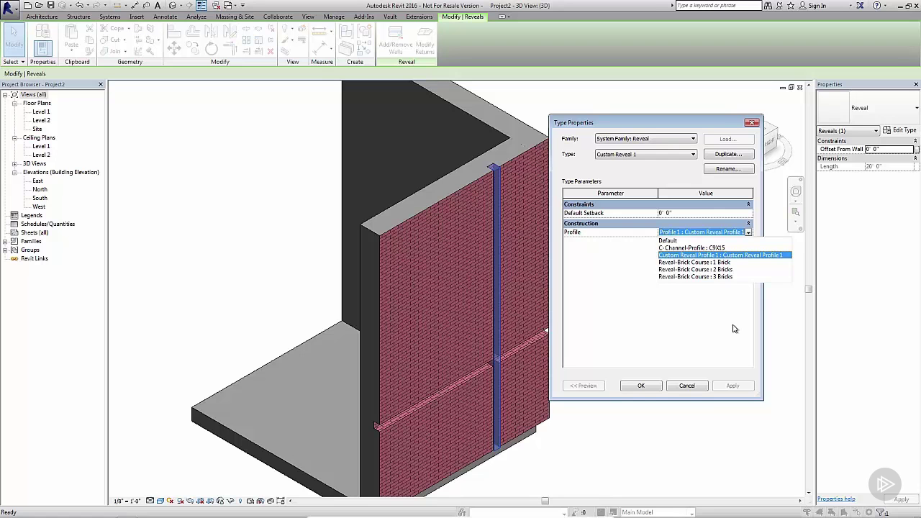
click(711, 328)
click(656, 386)
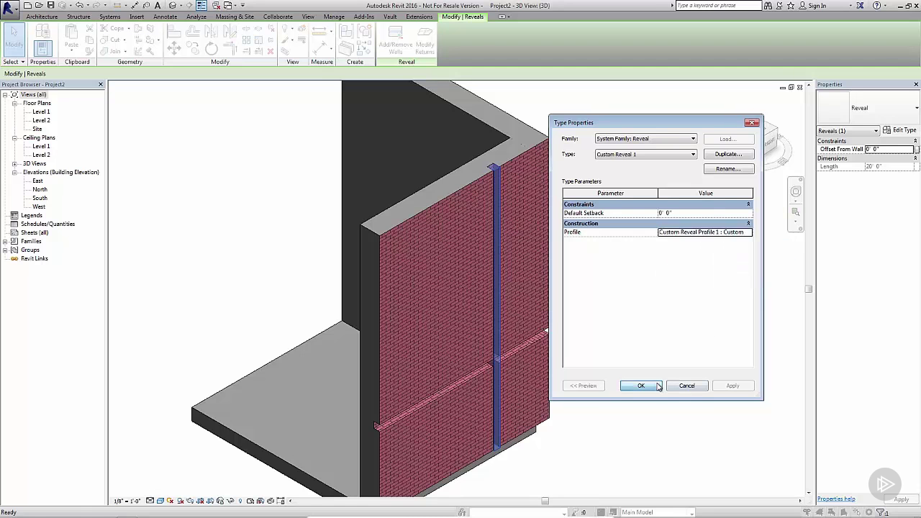
- Zoom into the wall top to confirm the triangular notch, then zoom out to the wall corner
click(656, 362)
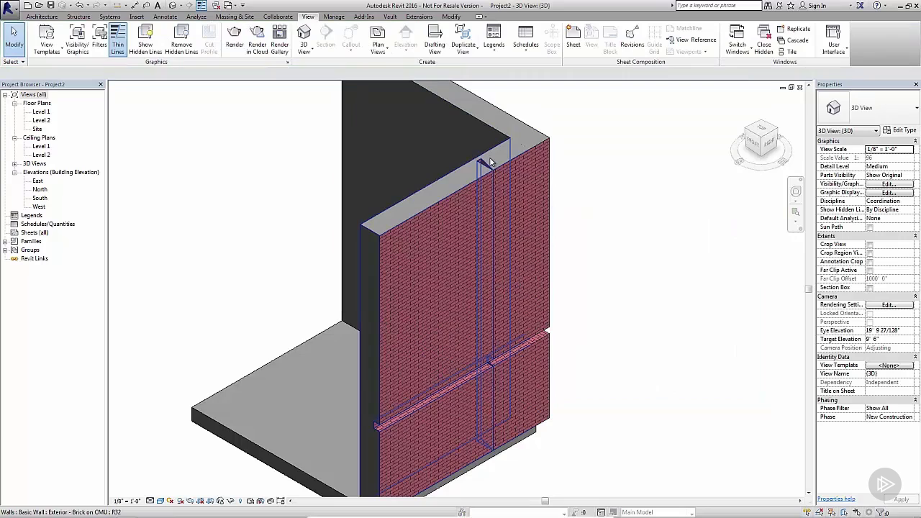
scroll(483, 151, up, 5)
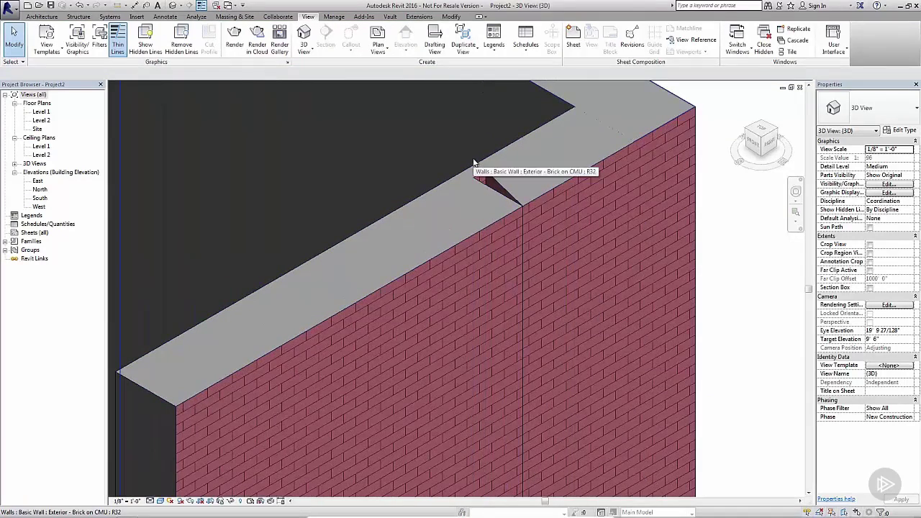
scroll(547, 128, up, 2)
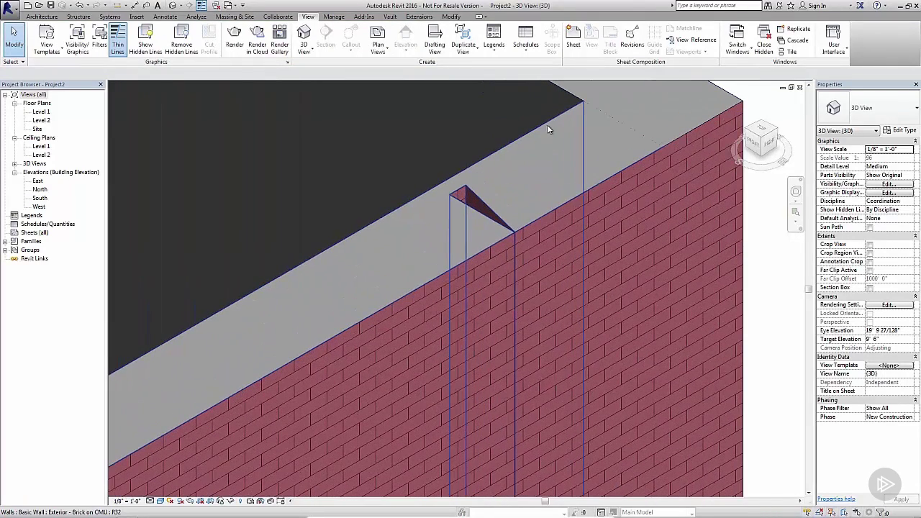
right_click(466, 194)
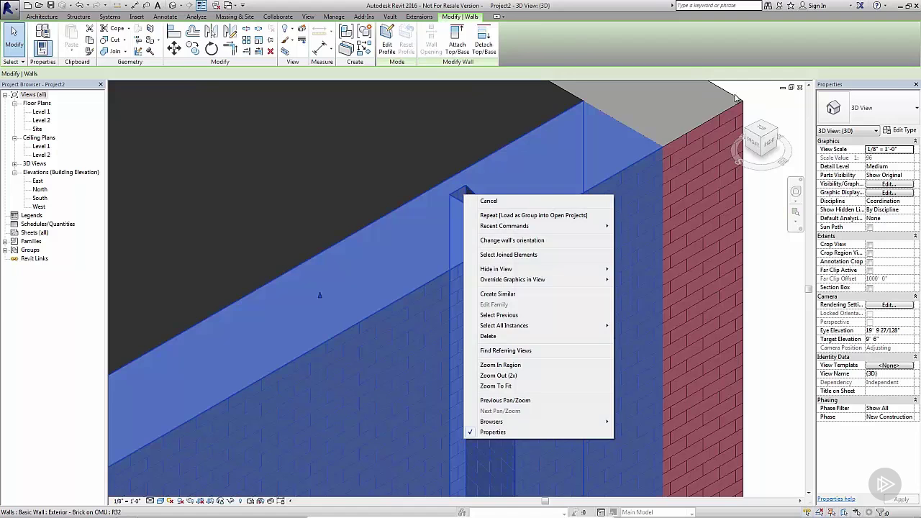
key(Escape)
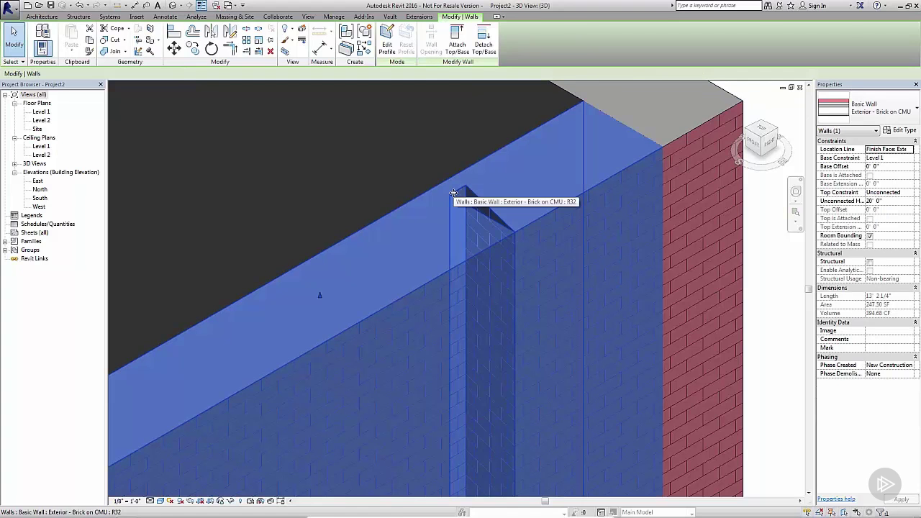
key(Escape)
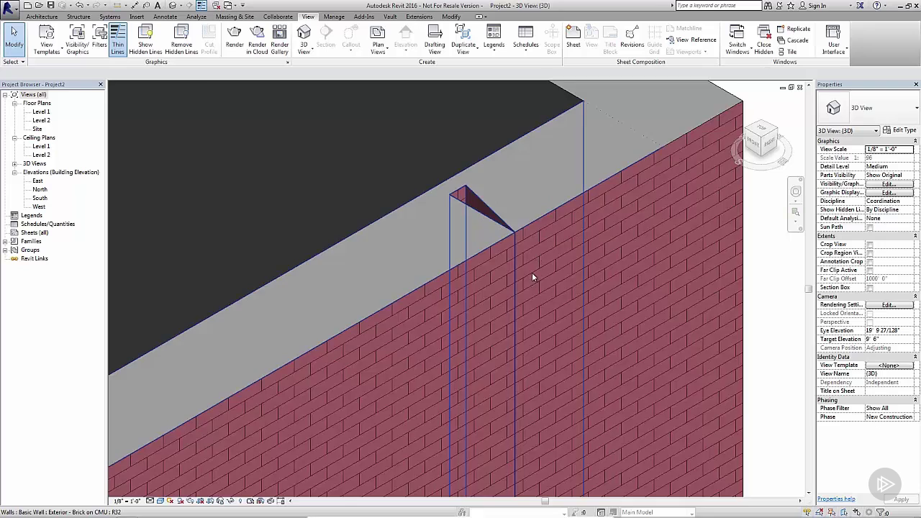
scroll(532, 274, down, 3)
middle_drag(753, 408, 726, 241)
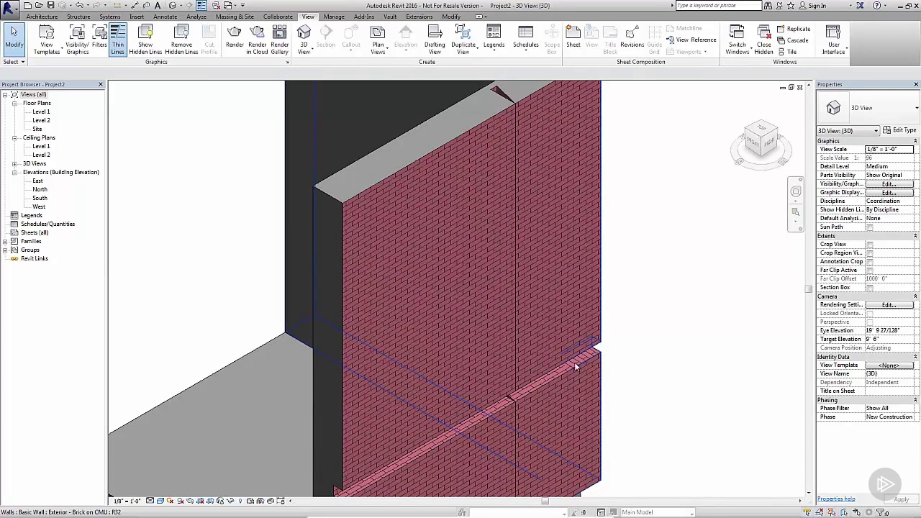
click(555, 372)
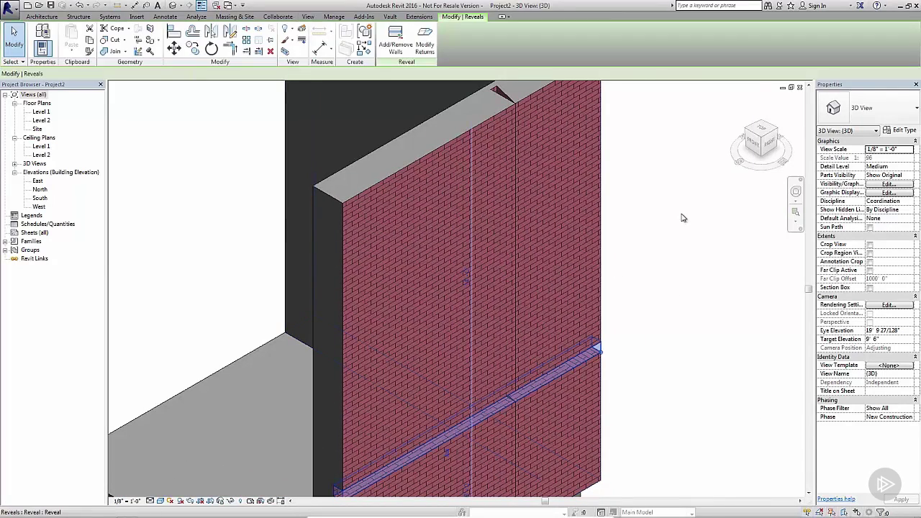
click(905, 116)
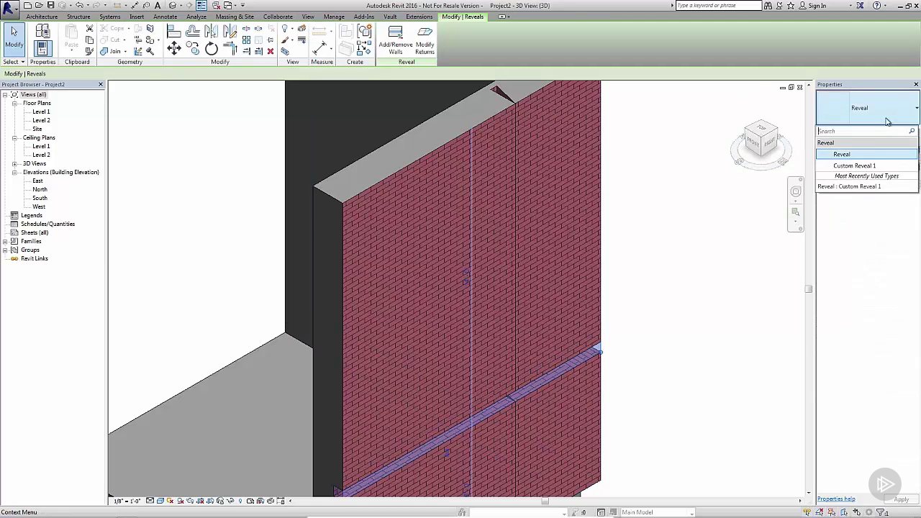
click(876, 167)
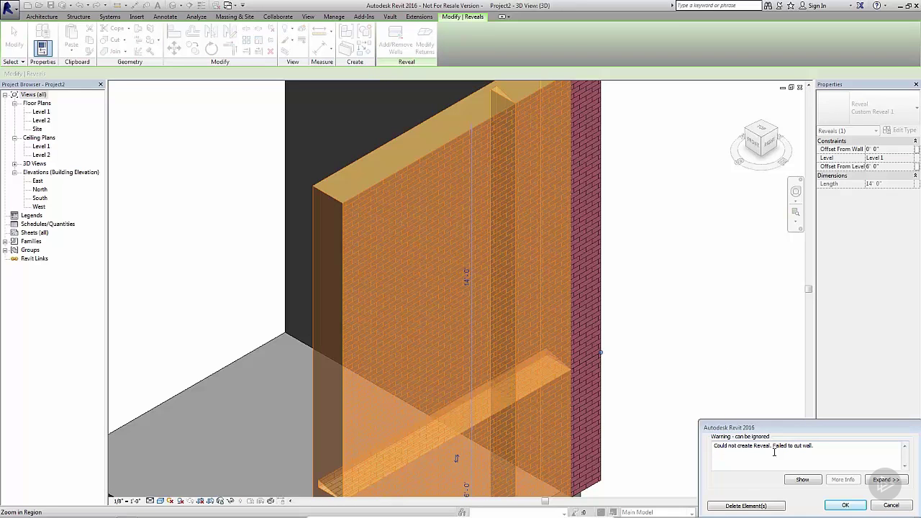
click(891, 506)
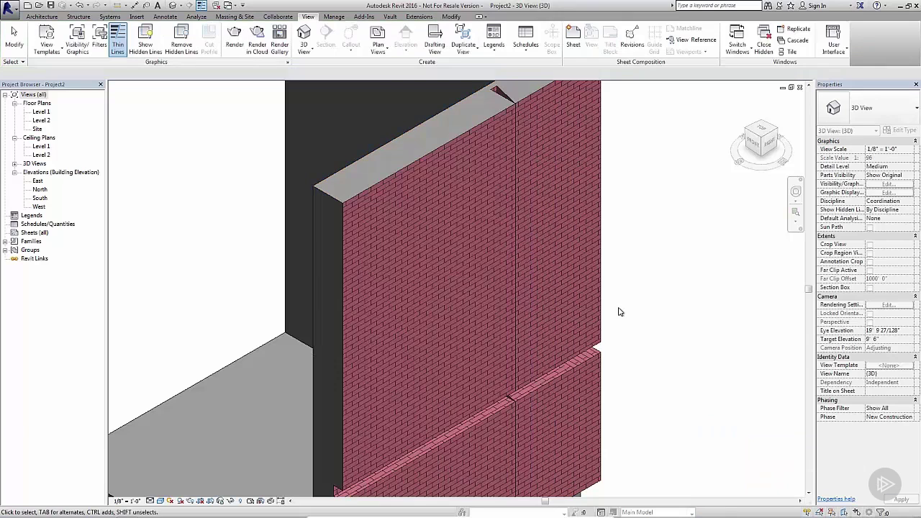
middle_drag(734, 279, 581, 306)
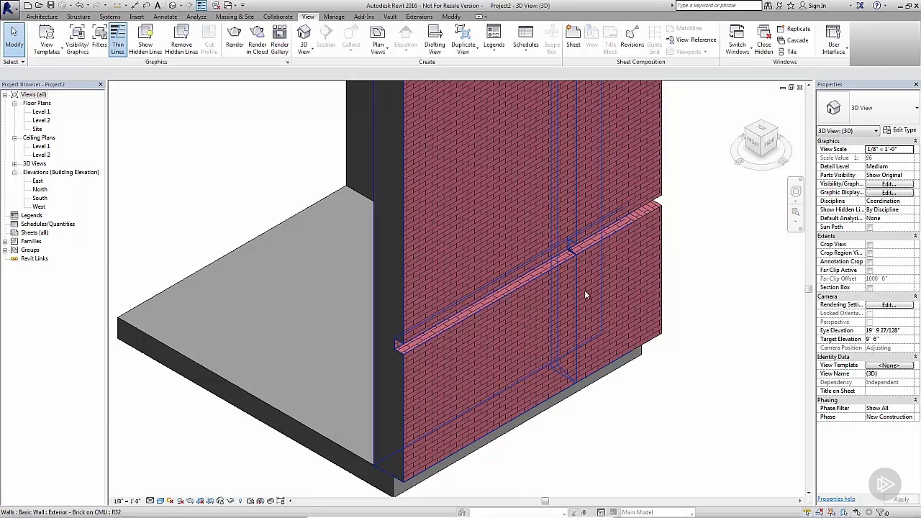
- Orbit to view the wall's top edge, then switch windows to the Custom Reveal Profile 1 family
scroll(586, 294, down, 1)
shift+middle_drag(589, 365, 573, 438)
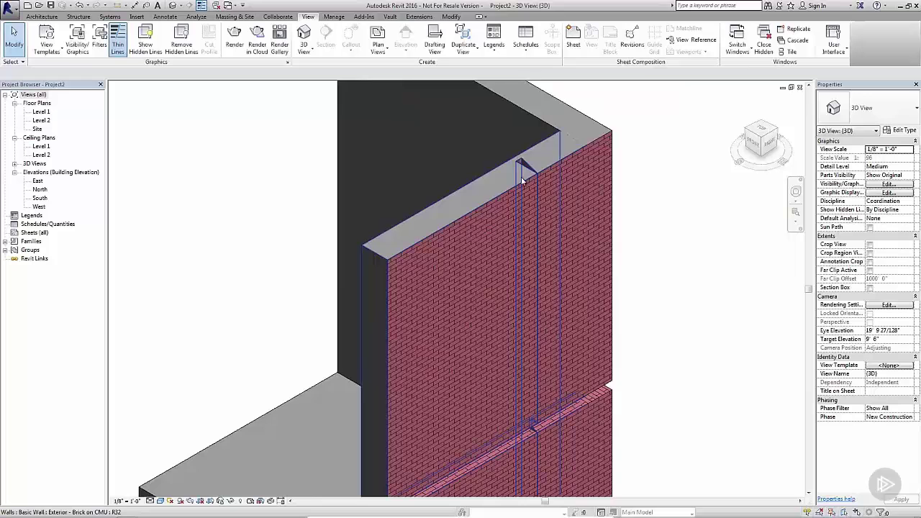
scroll(518, 161, up, 1)
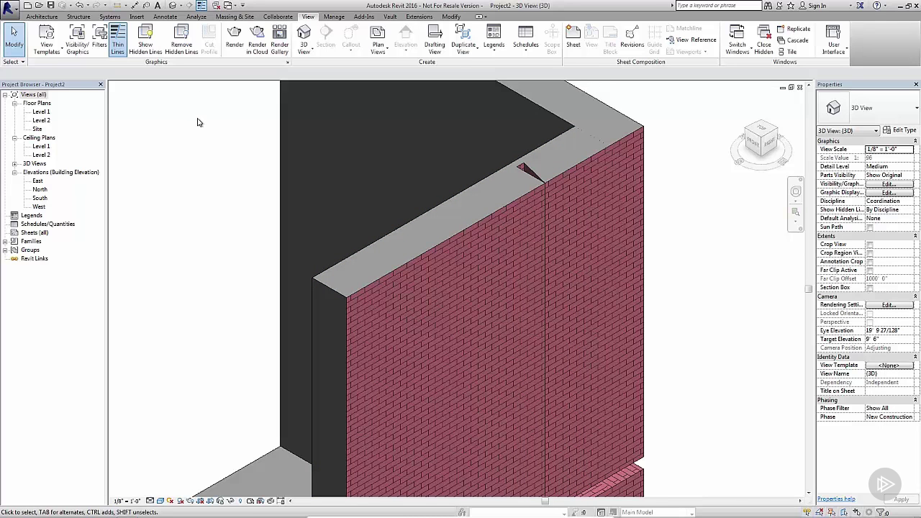
key(ctrl+Tab)
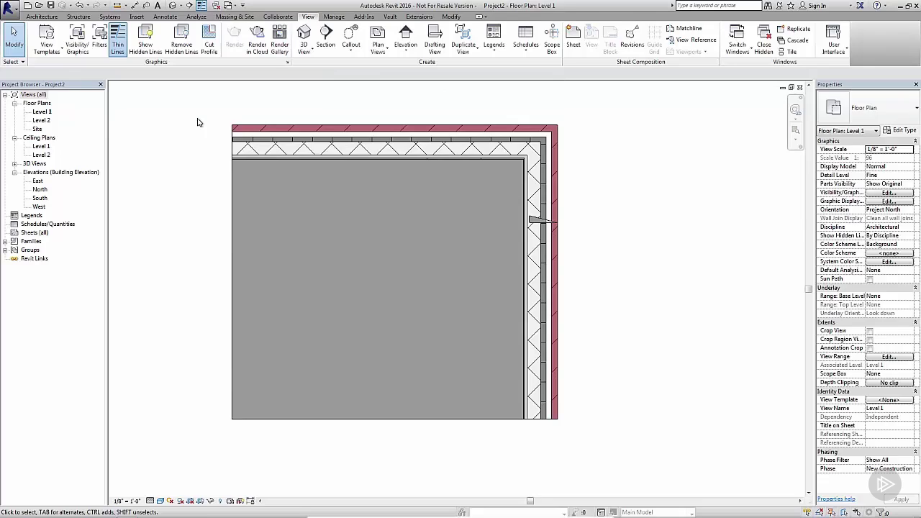
key(ctrl+Tab)
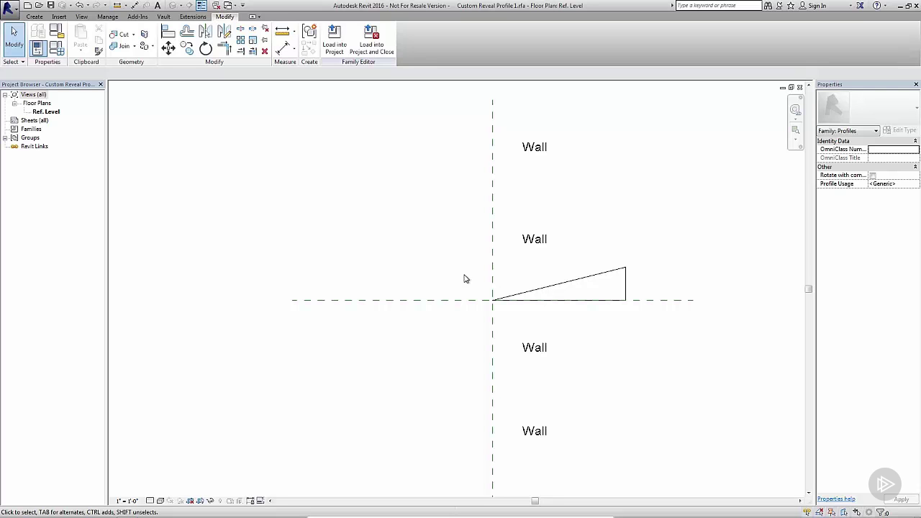
- Select and delete the three lines of the triangular wedge profile
drag(482, 318, 666, 262)
key(Delete)
click(34, 16)
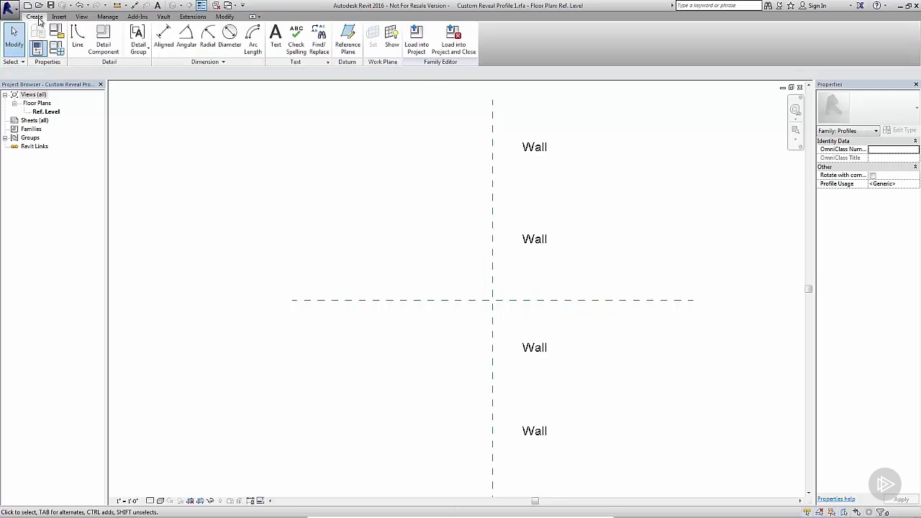
click(77, 37)
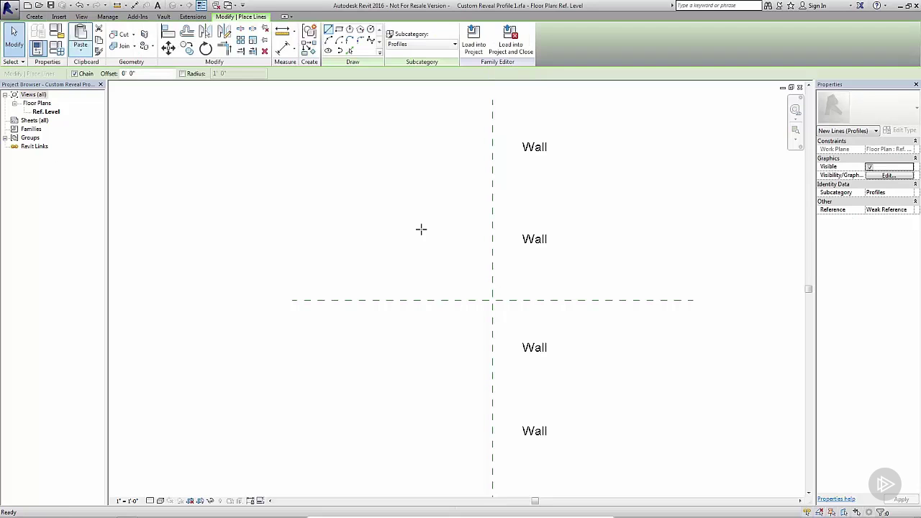
- Draw a closed shallow outline with two rectangular notches starting from the reference-plane intersection
click(493, 300)
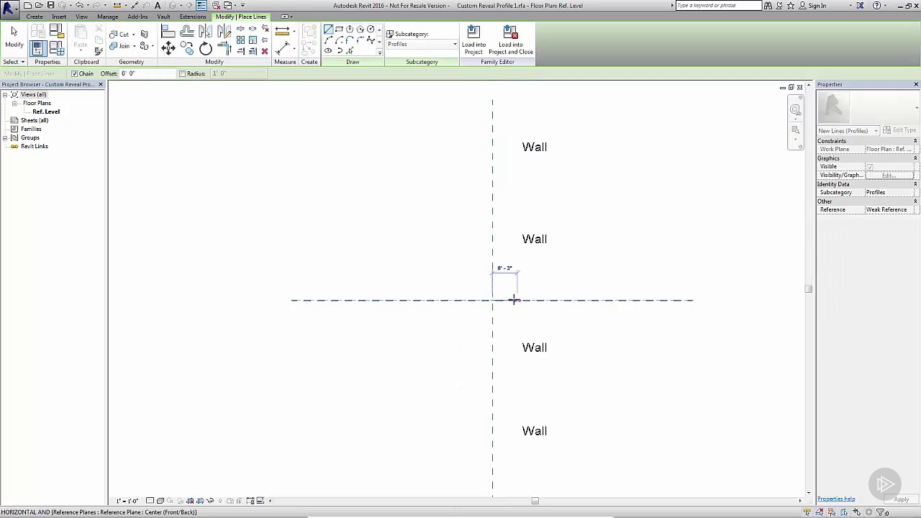
click(515, 299)
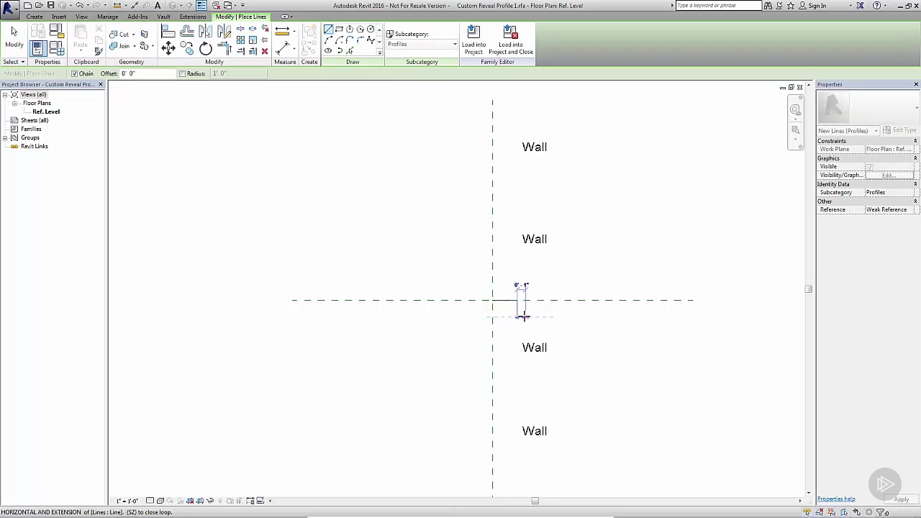
click(523, 317)
click(500, 333)
click(515, 334)
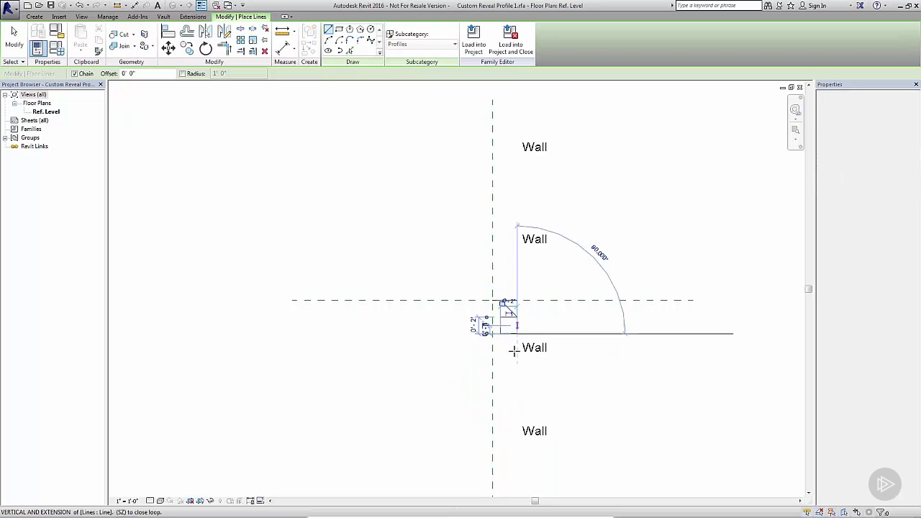
click(516, 349)
click(500, 350)
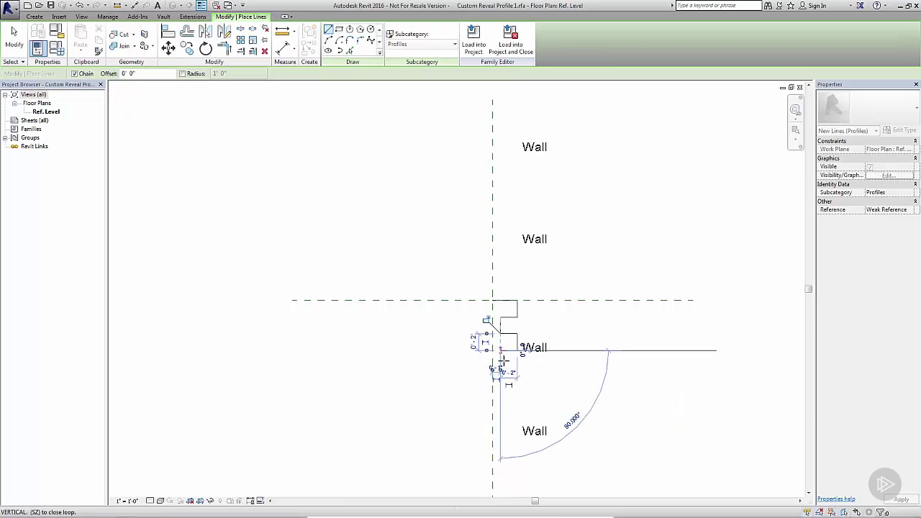
click(500, 367)
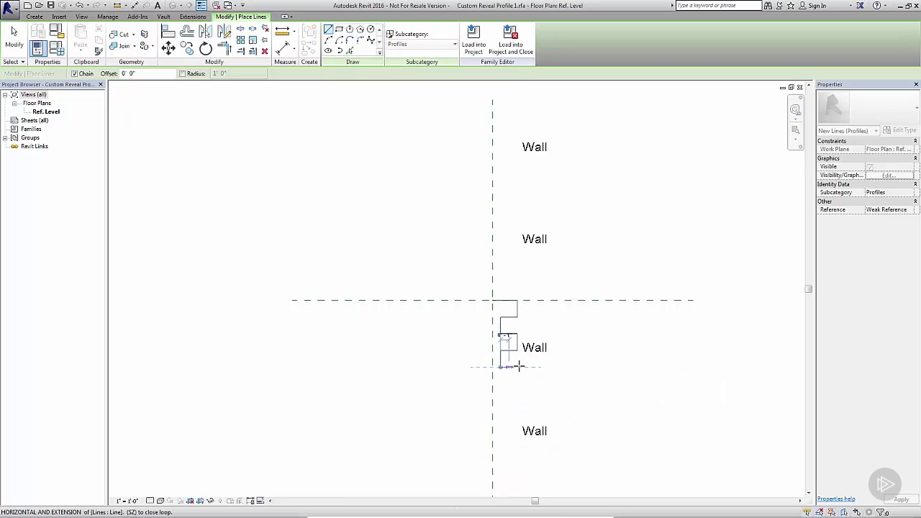
click(517, 367)
click(517, 392)
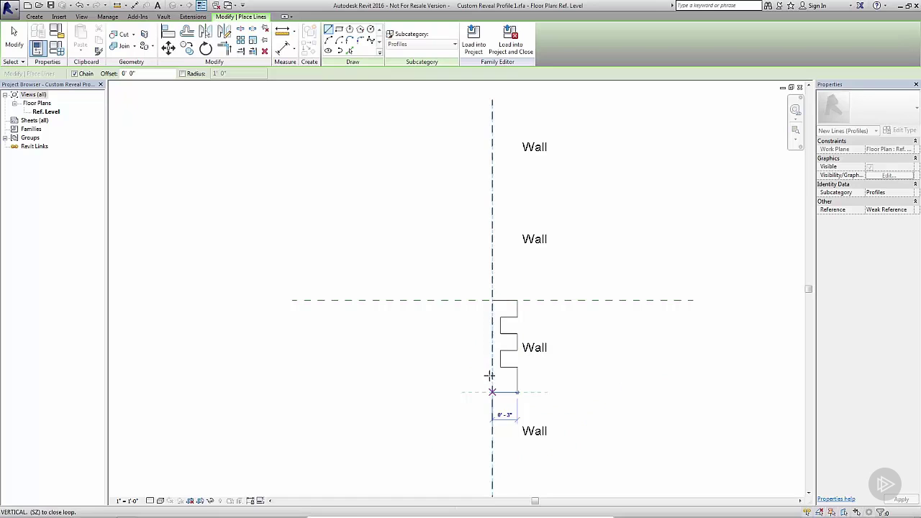
click(492, 393)
click(492, 300)
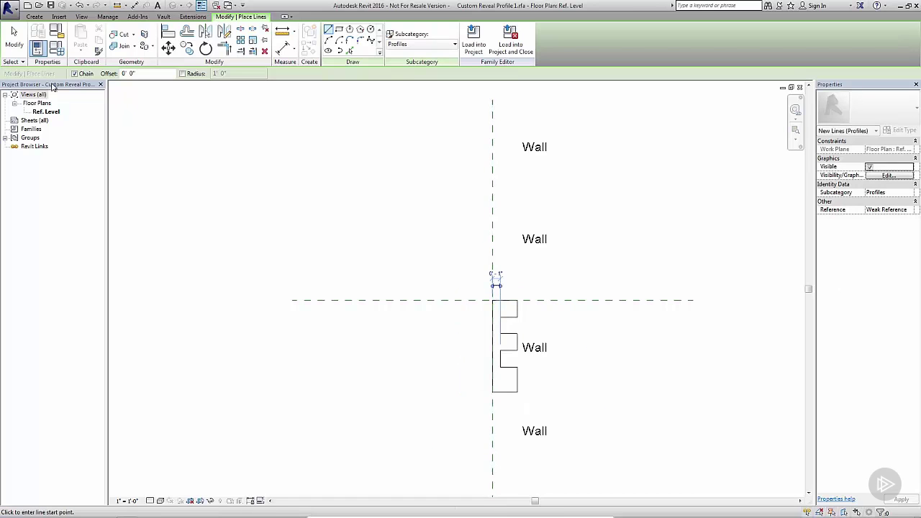
click(13, 43)
- Zoom in on the notched profile and measure its top edge from the vertical reference plane
scroll(458, 354, up, 3)
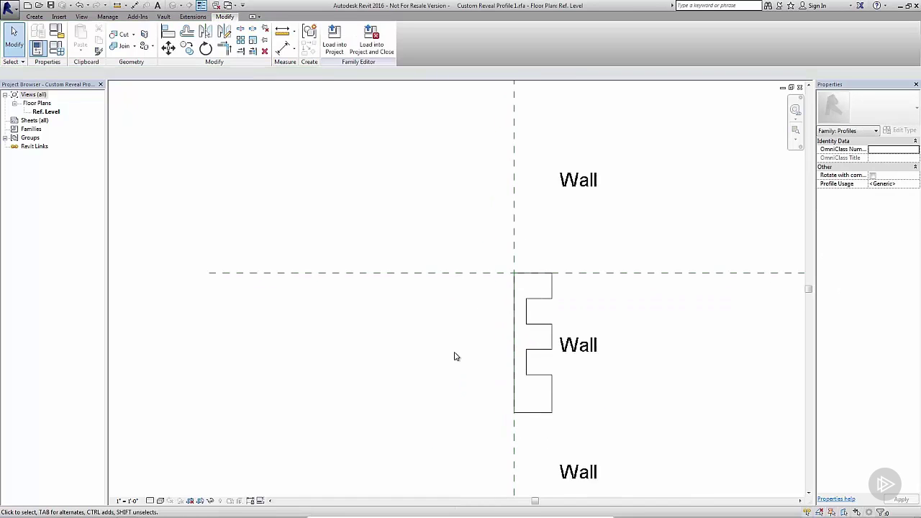
scroll(458, 354, up, 1)
middle_drag(629, 382, 606, 353)
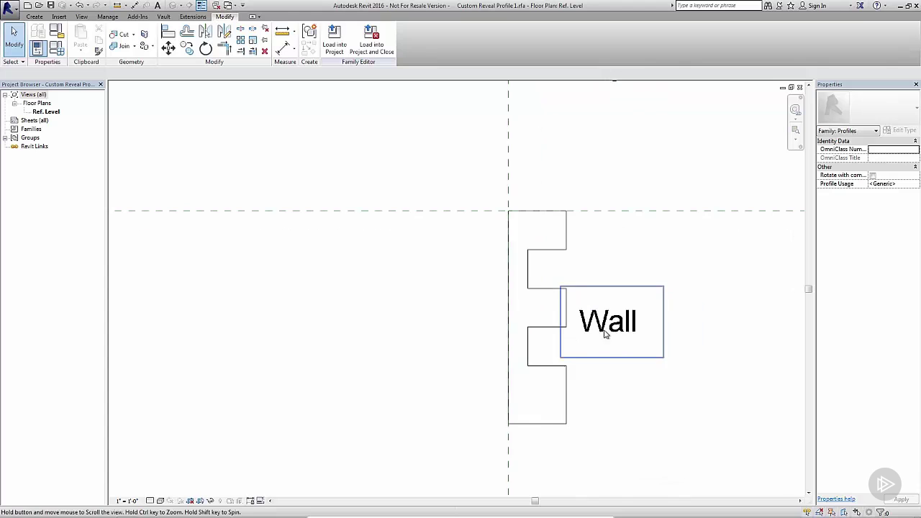
click(568, 224)
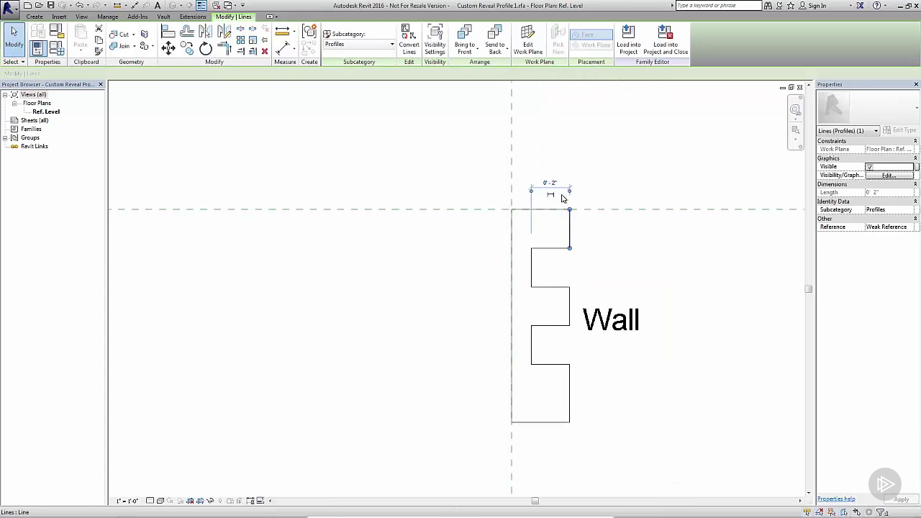
drag(532, 195, 513, 202)
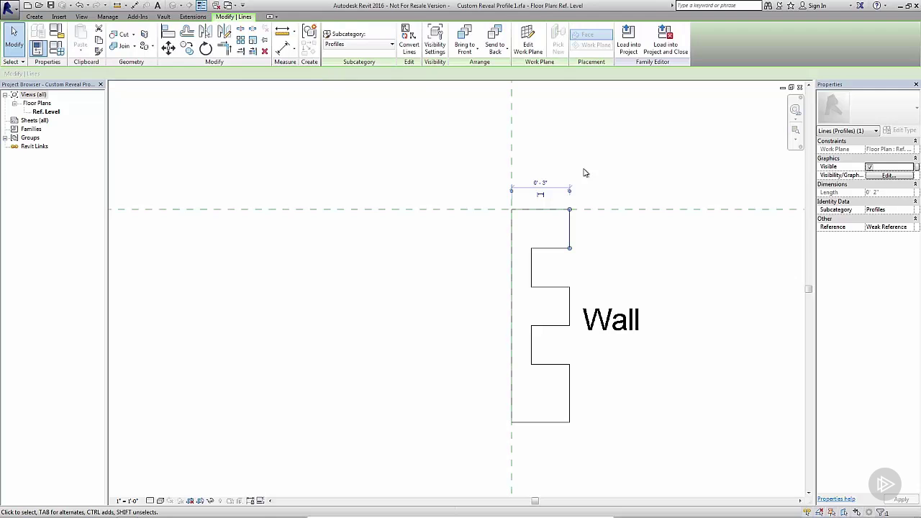
- Review the brick wall type's layer structure in the project 3D view, leaving it unchanged
key(Escape)
key(ctrl+Tab)
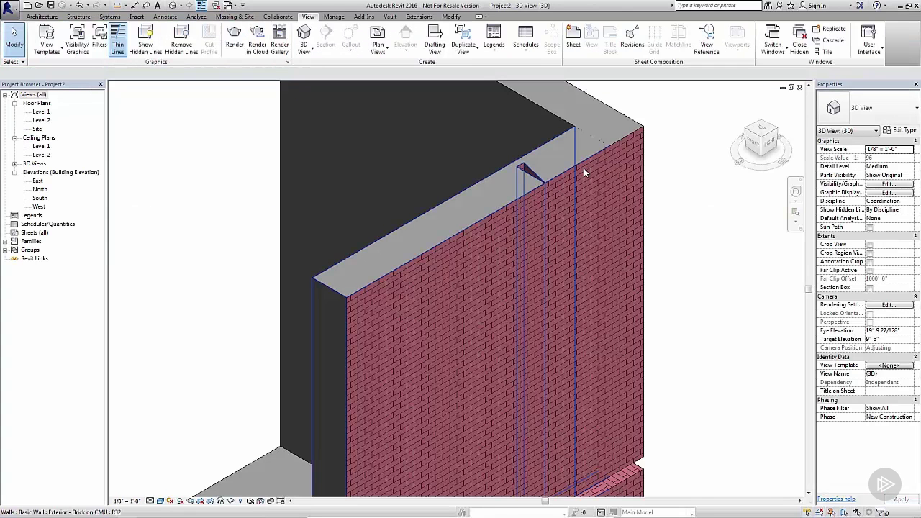
click(588, 171)
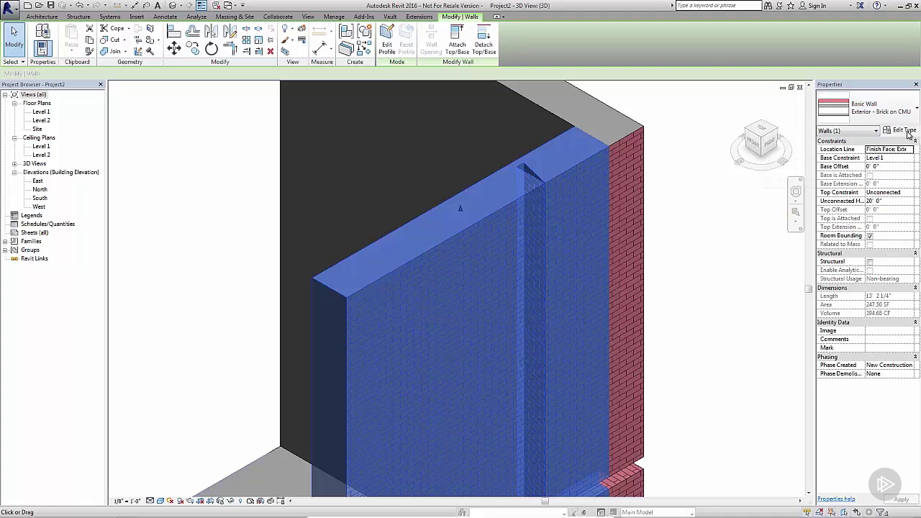
click(906, 130)
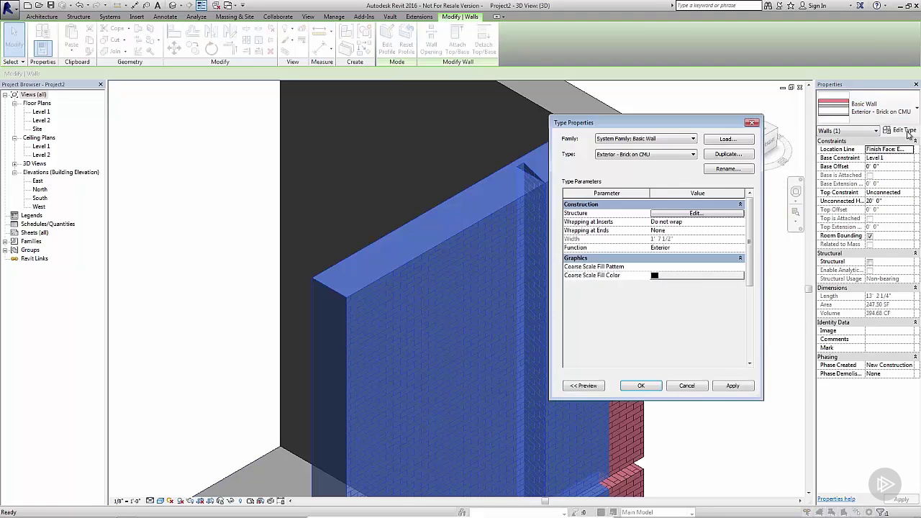
click(695, 214)
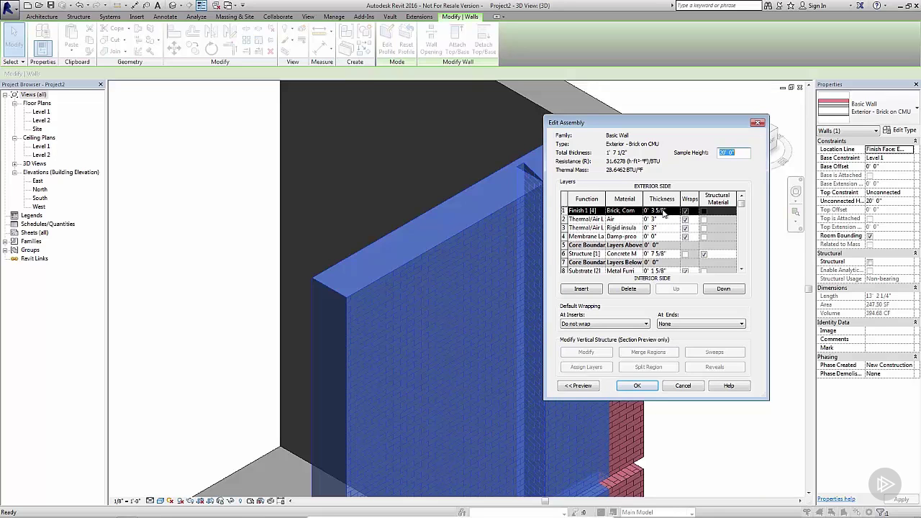
click(696, 386)
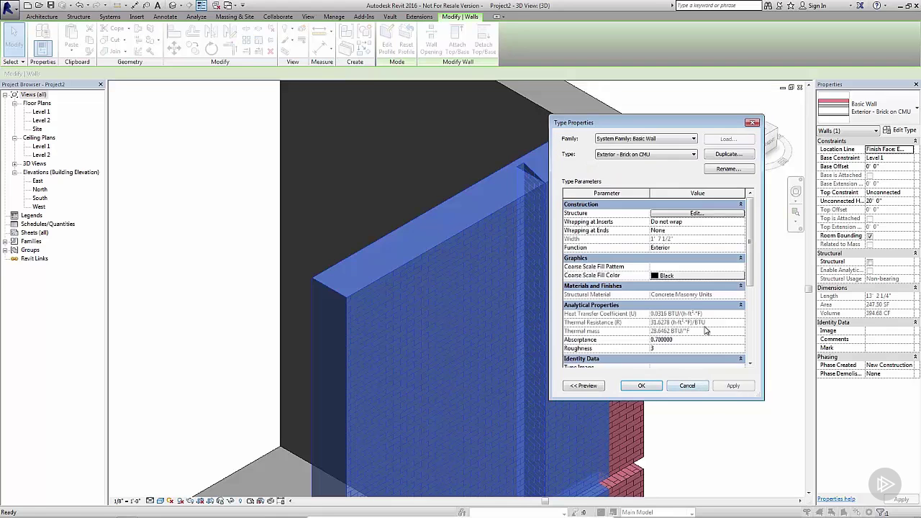
click(697, 386)
click(716, 379)
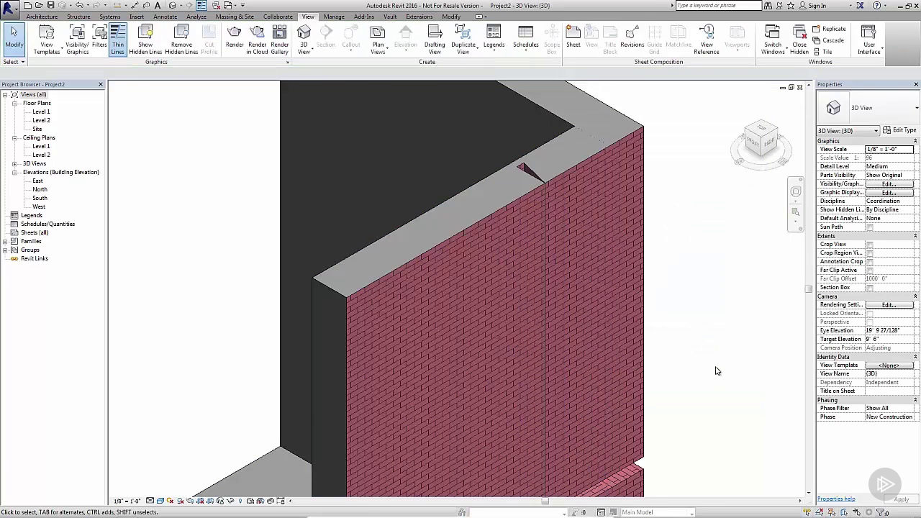
- In the Level 1 plan, set the profile's outer edge offset to 1 1/2 inches
key(ctrl+Tab)
key(ctrl+Tab)
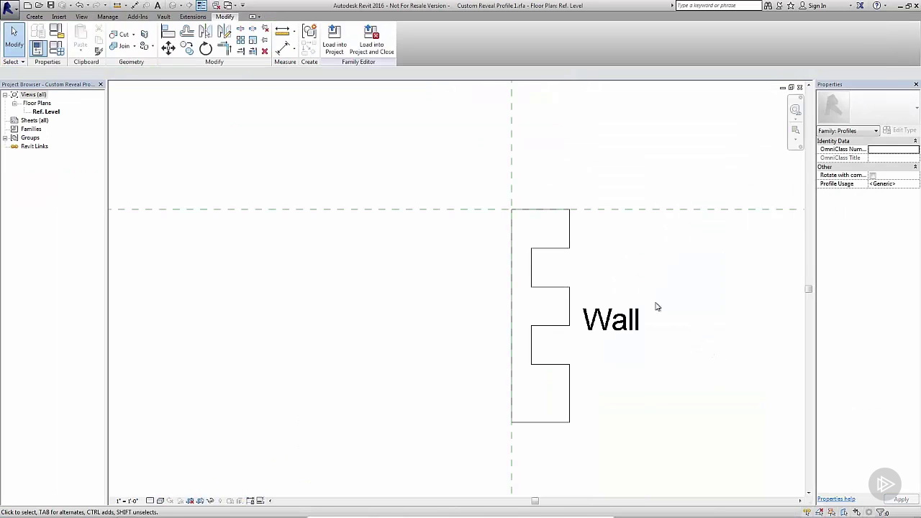
click(568, 217)
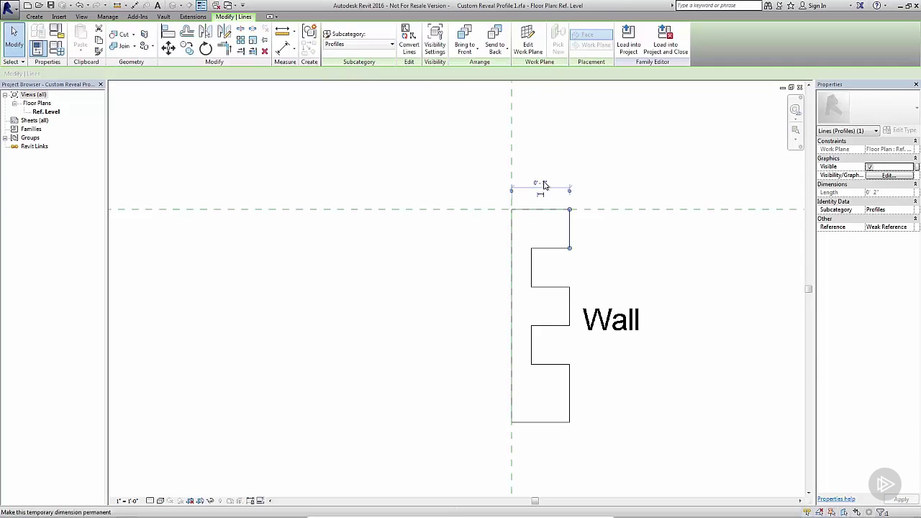
click(540, 180)
text(1.4)
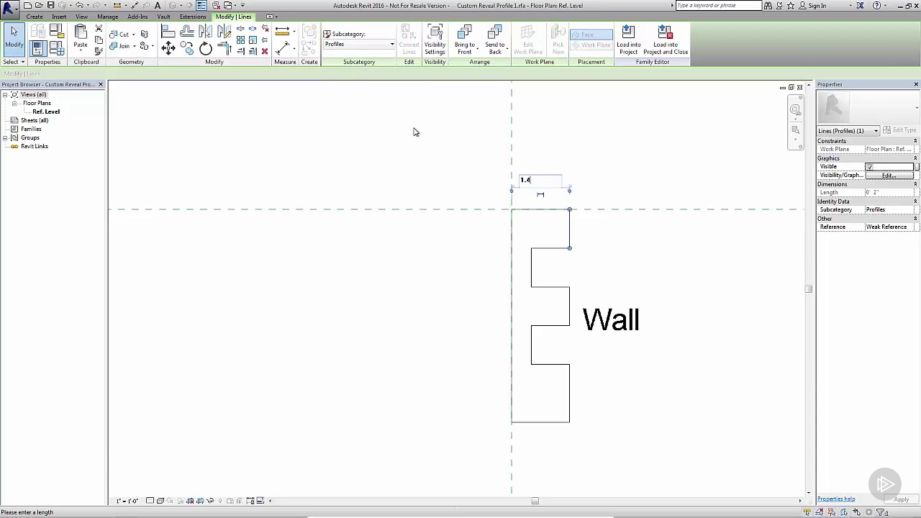
key(BackSpace)
key(Return)
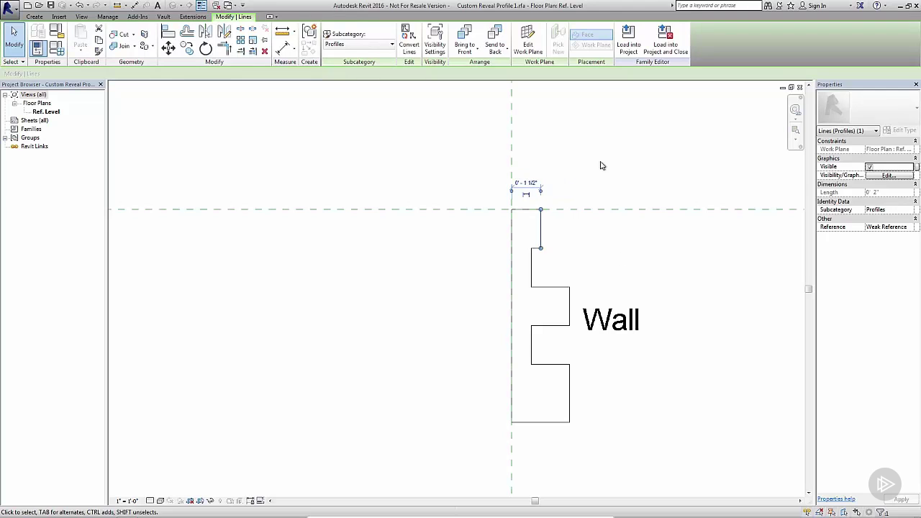
click(595, 178)
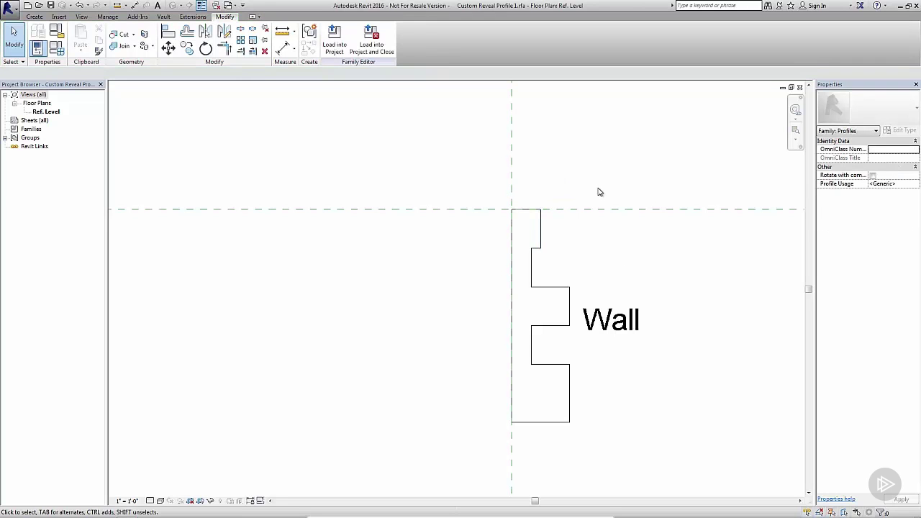
- Align the upper notch edge and the lower edge to the outer edge with AL
key(a)
key(l)
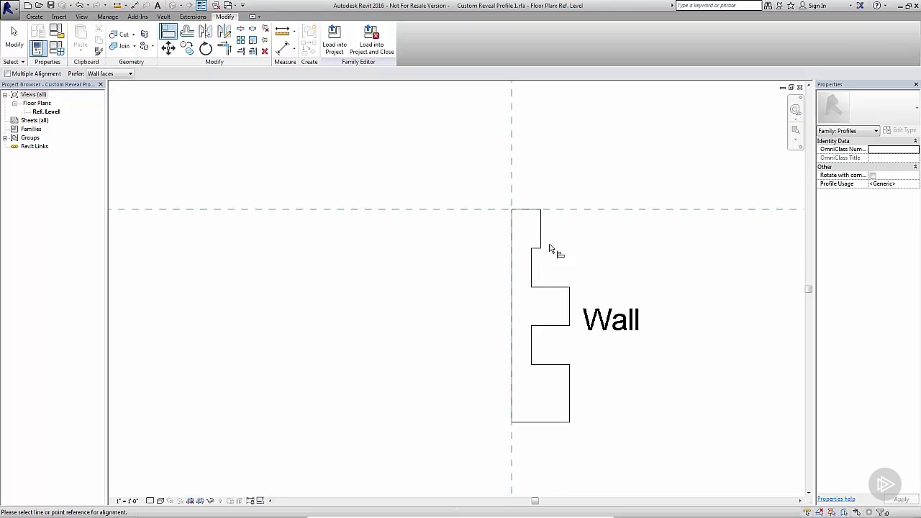
click(541, 234)
click(570, 308)
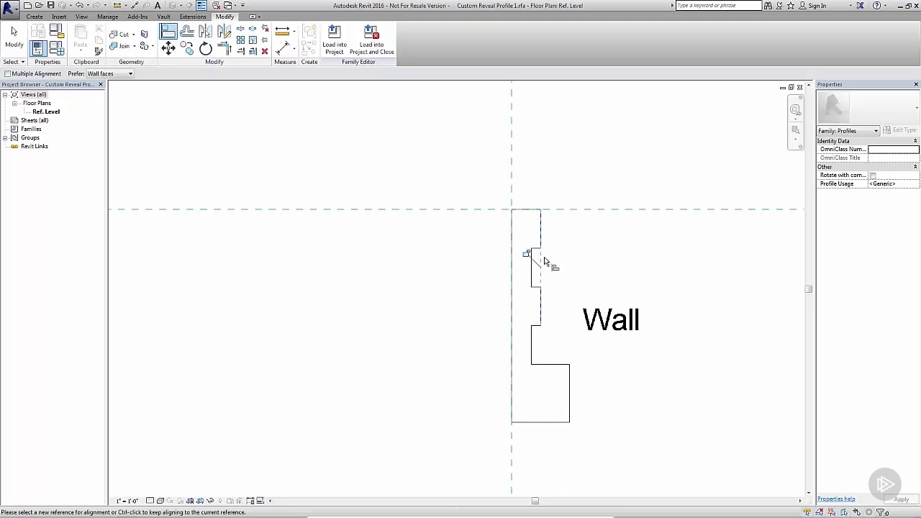
click(543, 317)
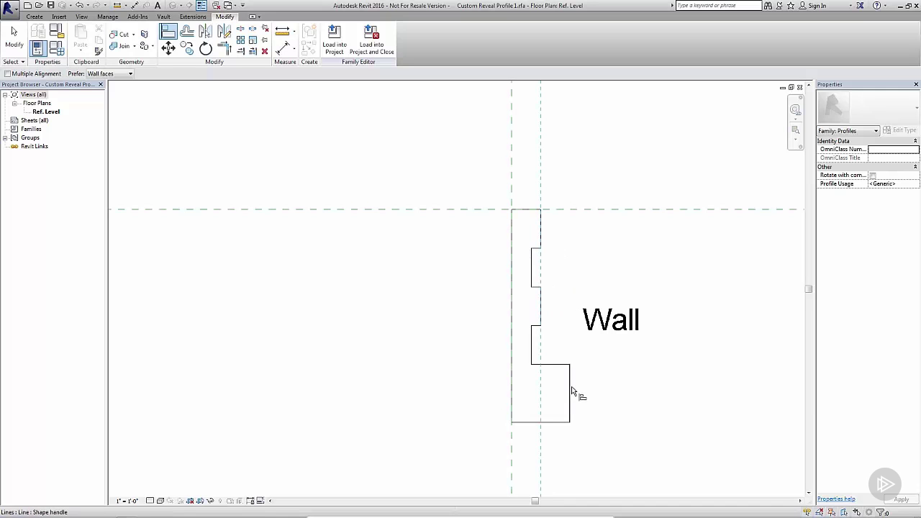
click(575, 391)
key(Escape)
key(Escape)
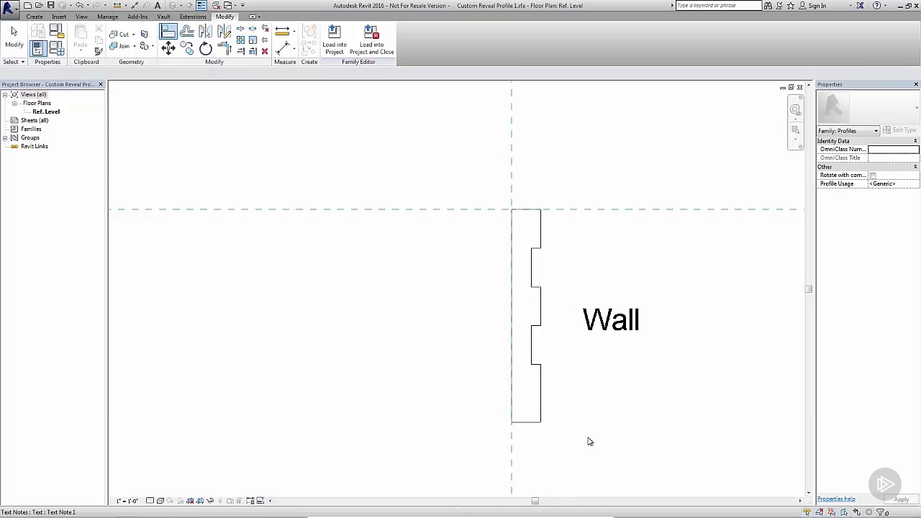
- Shorten the bottom profile segment from 3 to 2 inches
click(538, 249)
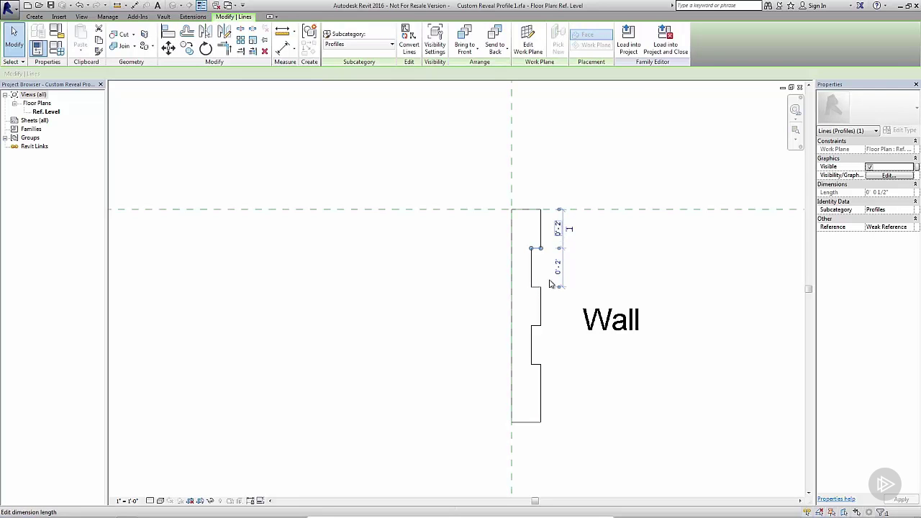
click(566, 332)
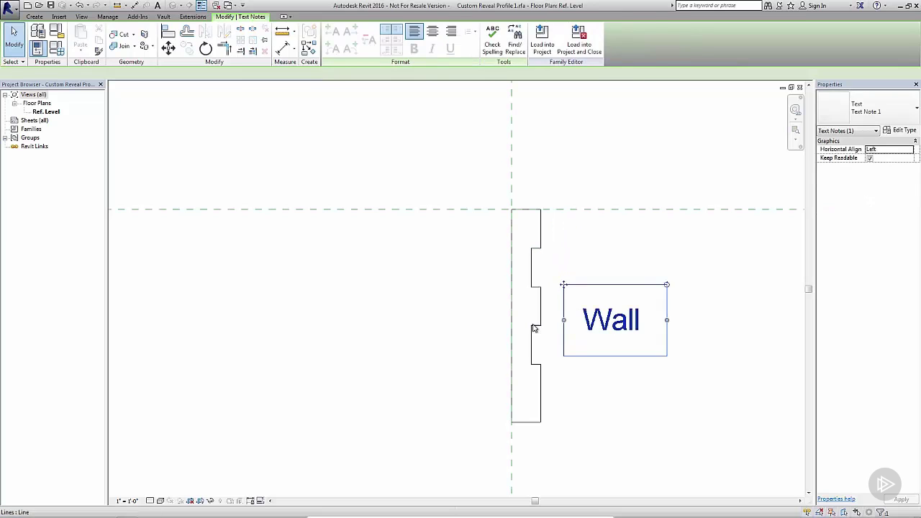
click(534, 327)
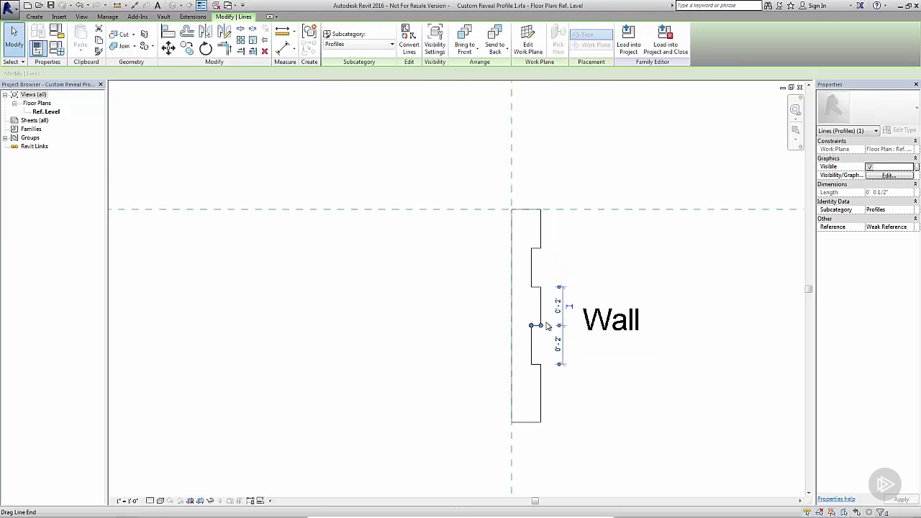
click(569, 401)
click(538, 407)
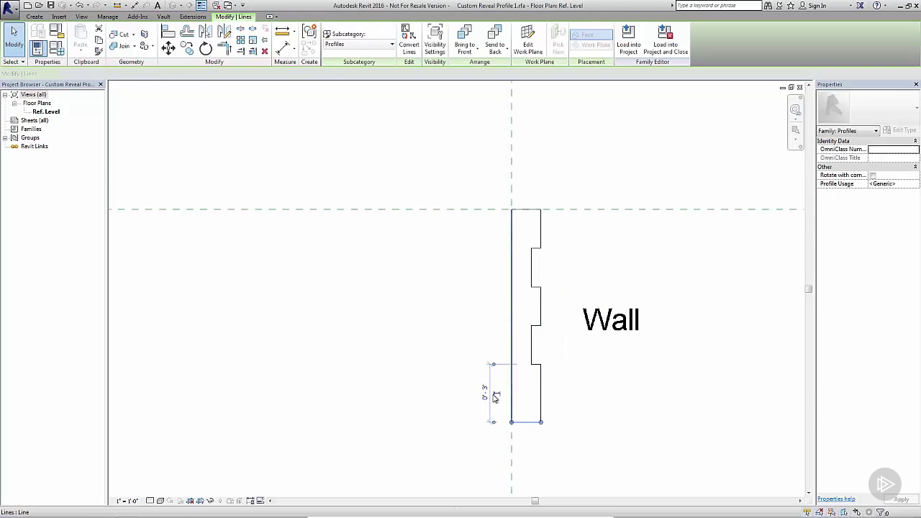
click(485, 393)
text(2)
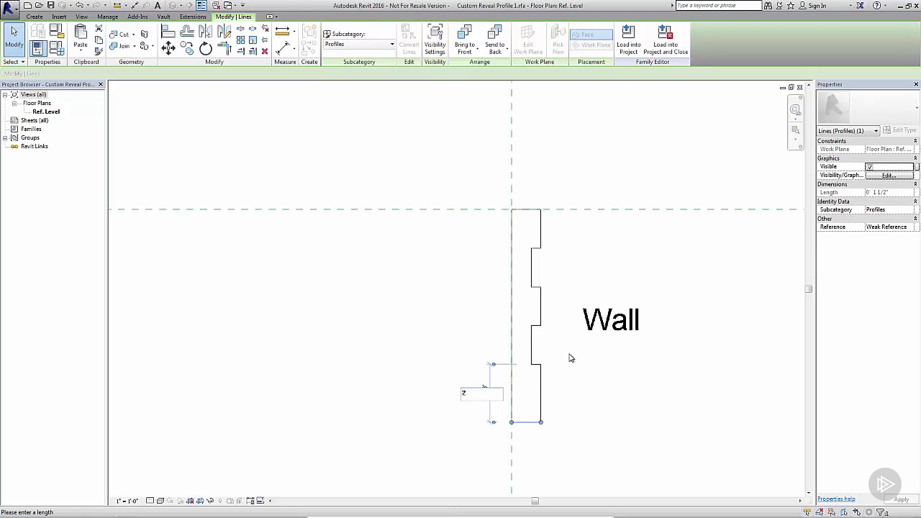
key(Return)
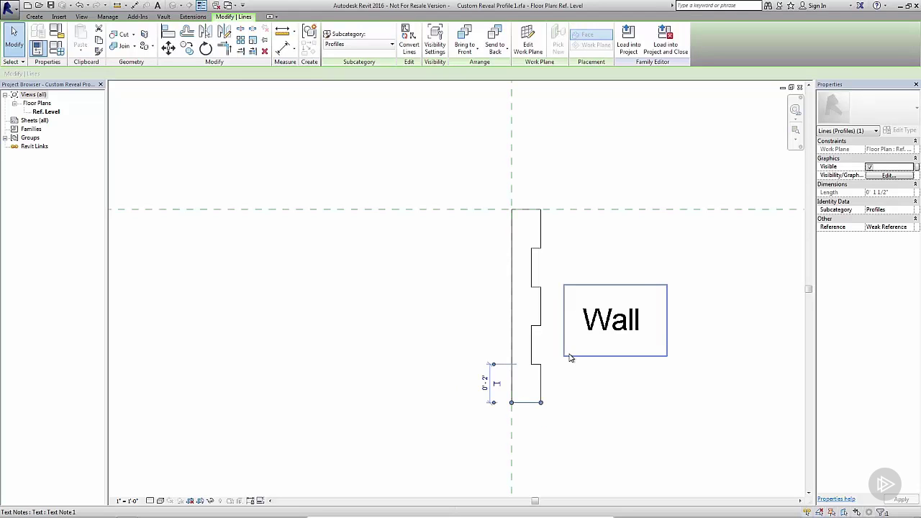
click(688, 470)
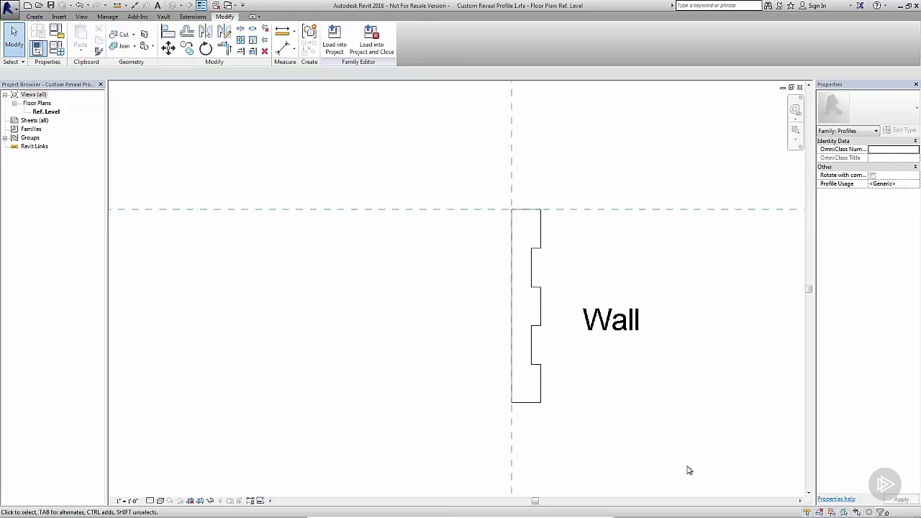
- Check the vertical profile segments' dimensions across the reshaped outline
click(532, 263)
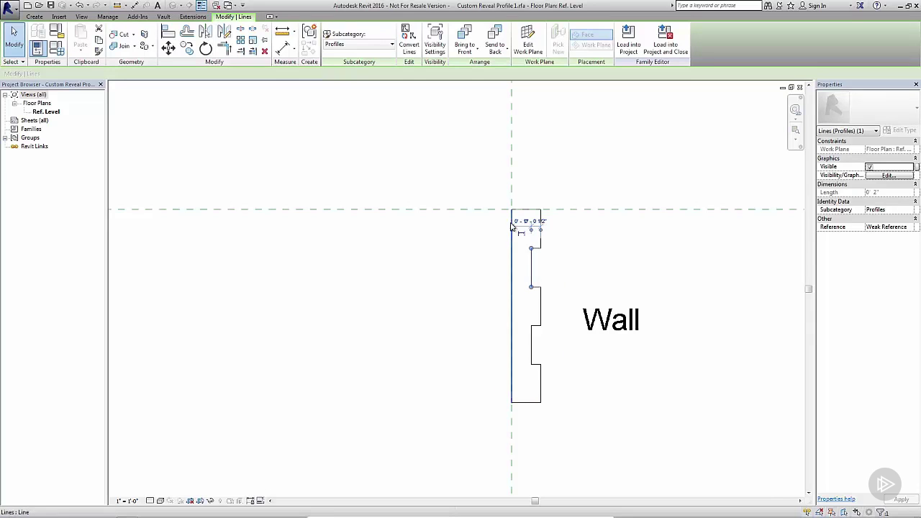
scroll(516, 221, up, 3)
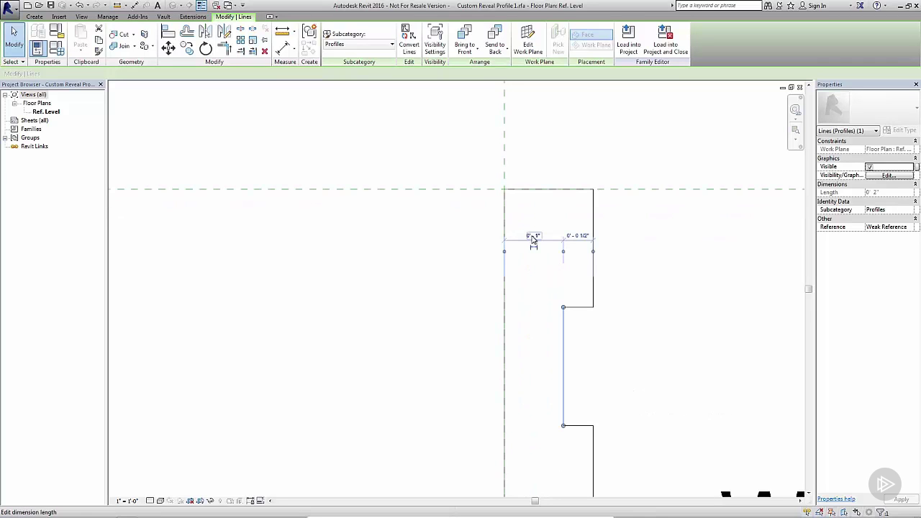
click(641, 372)
scroll(641, 372, down, 2)
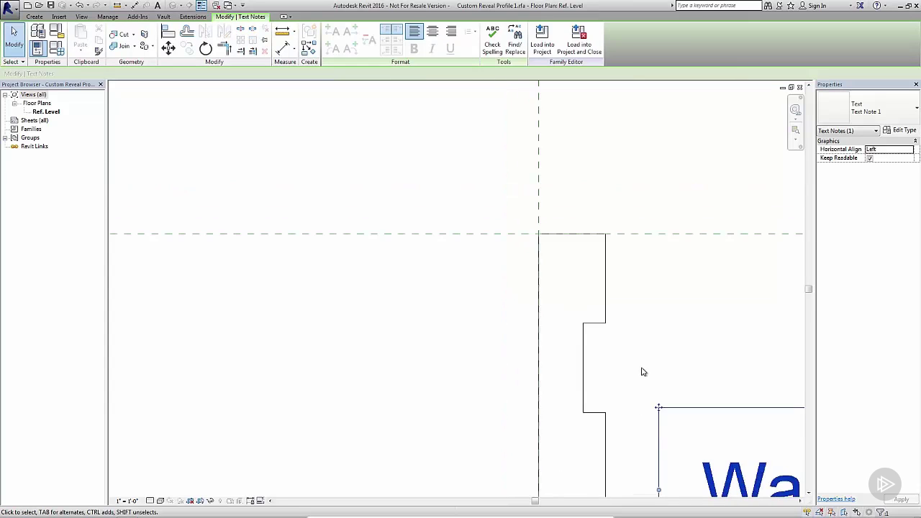
scroll(638, 425, down, 2)
scroll(643, 413, up, 1)
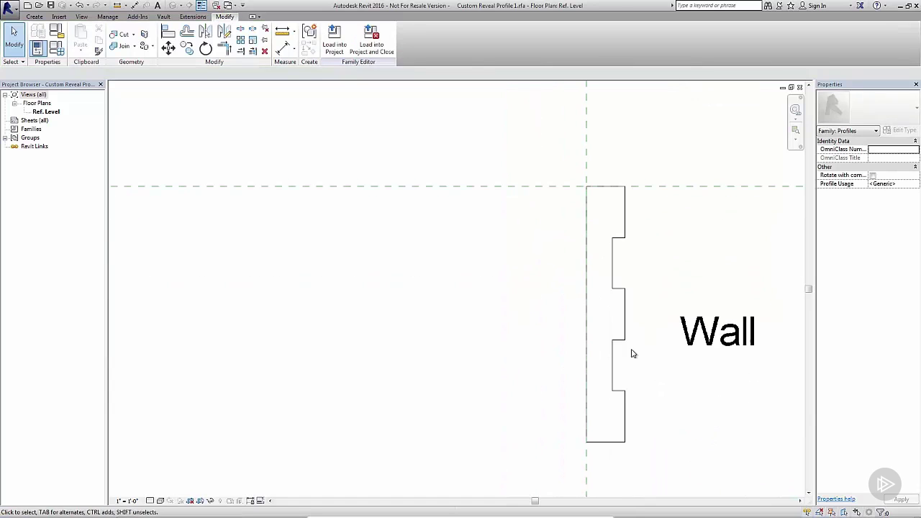
click(613, 365)
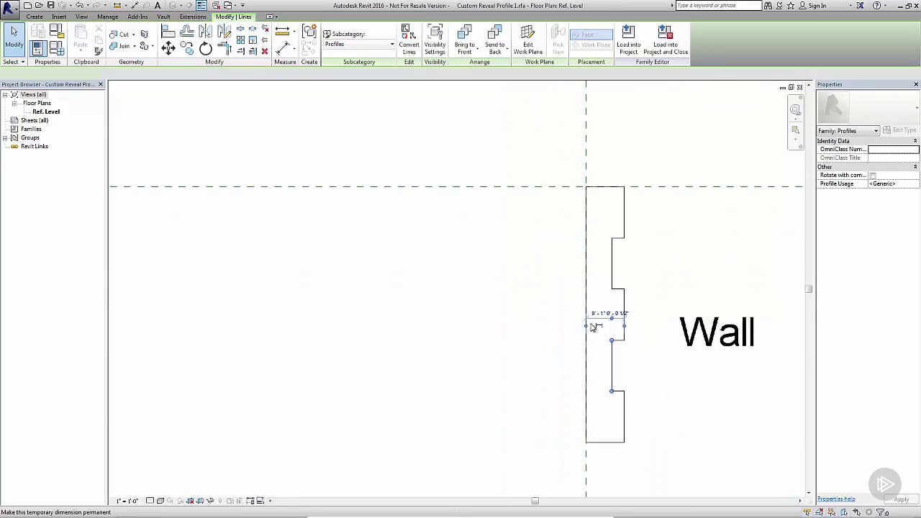
scroll(606, 308, up, 3)
scroll(606, 307, down, 3)
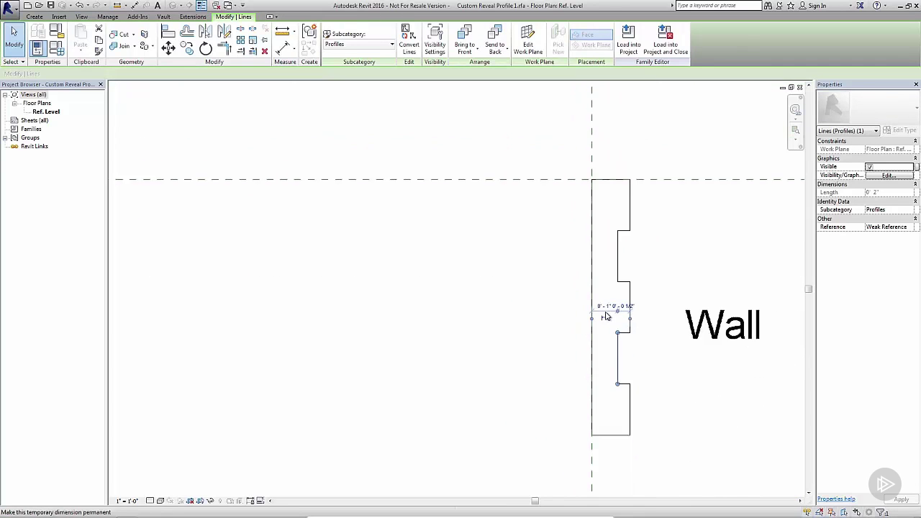
click(682, 448)
scroll(683, 439, down, 1)
middle_drag(641, 447, 496, 420)
scroll(497, 420, down, 4)
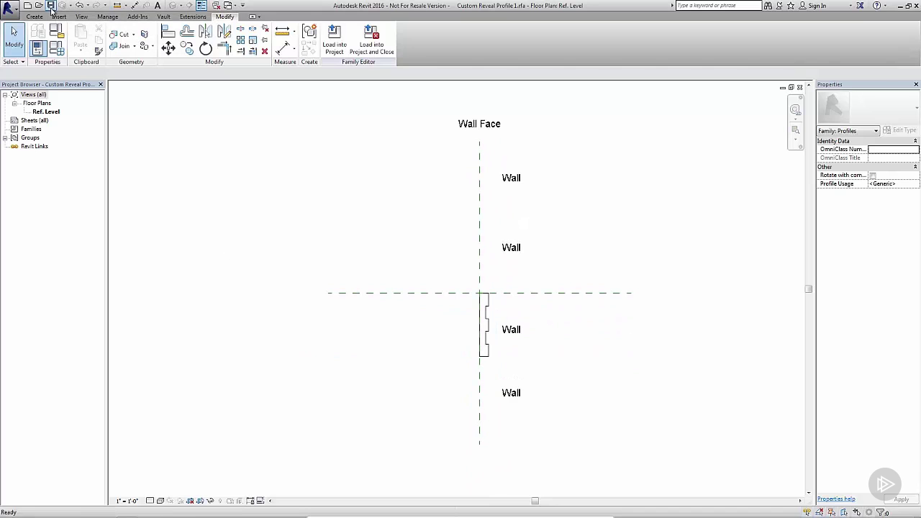
- Load the profile into Project2, overwriting the existing version and parameters, then view the wall in 3D
click(336, 43)
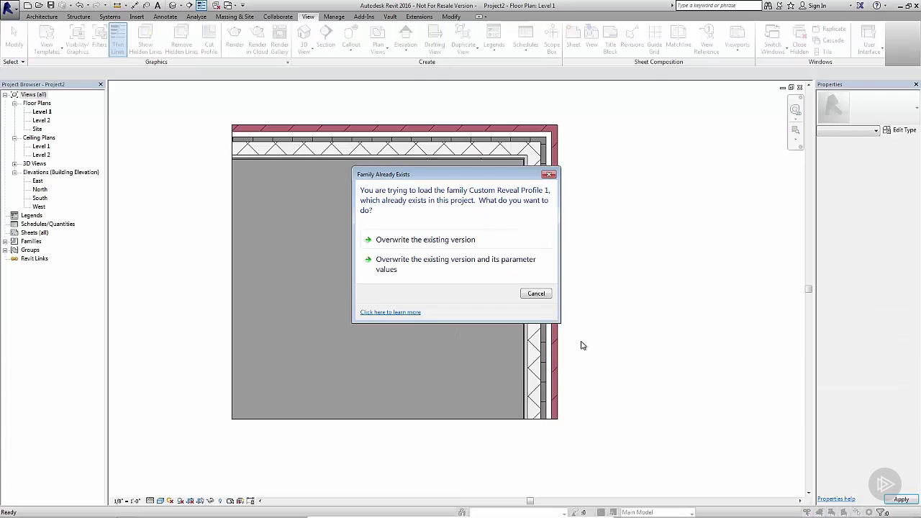
click(482, 270)
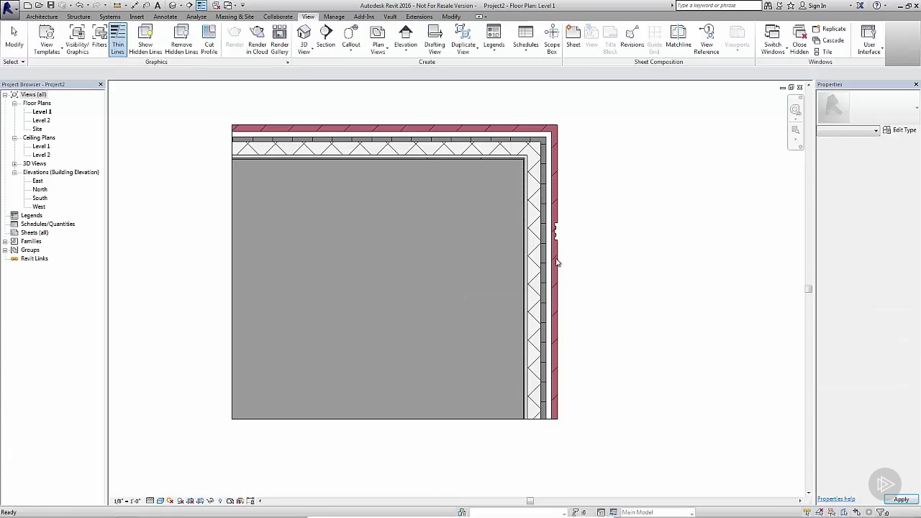
click(800, 88)
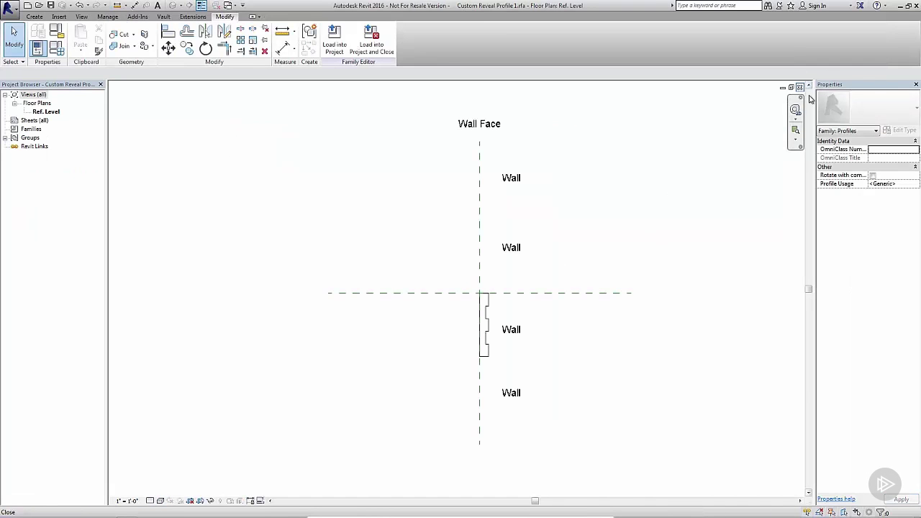
key(ctrl+Tab)
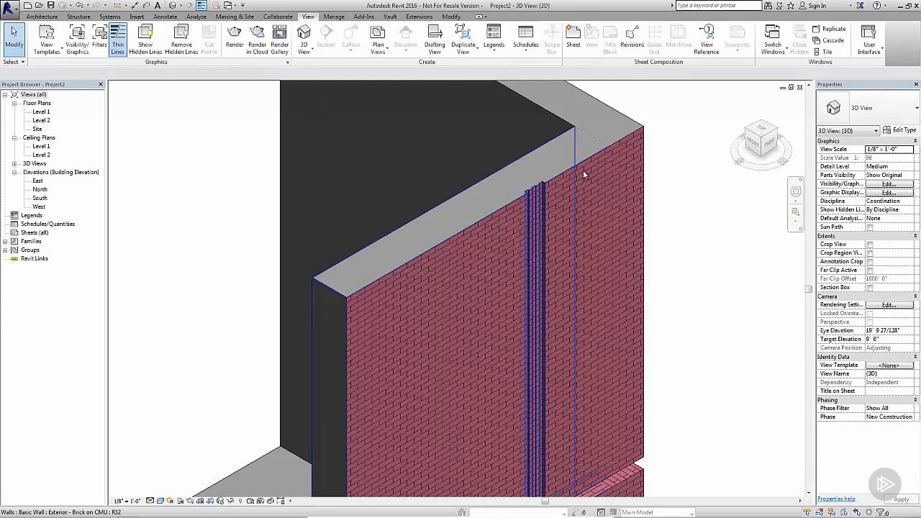
scroll(583, 170, up, 5)
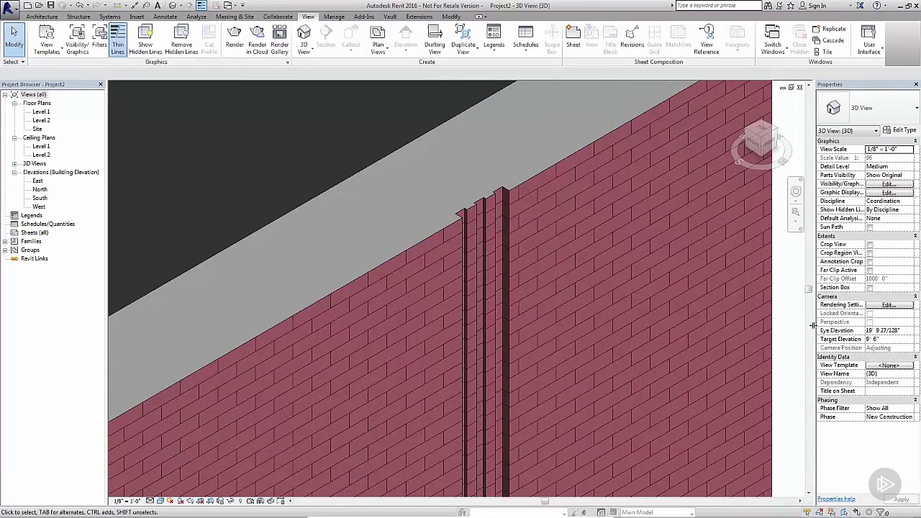
scroll(774, 334, down, 5)
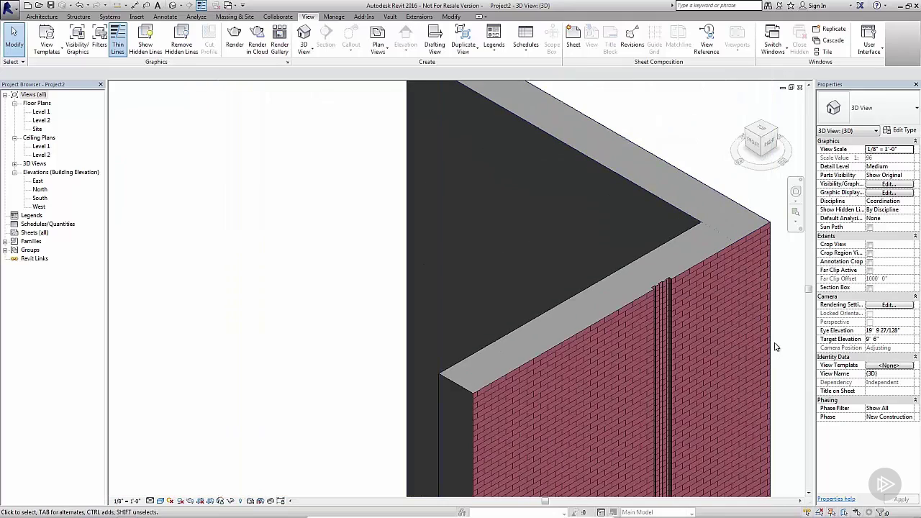
middle_drag(775, 347, 565, 218)
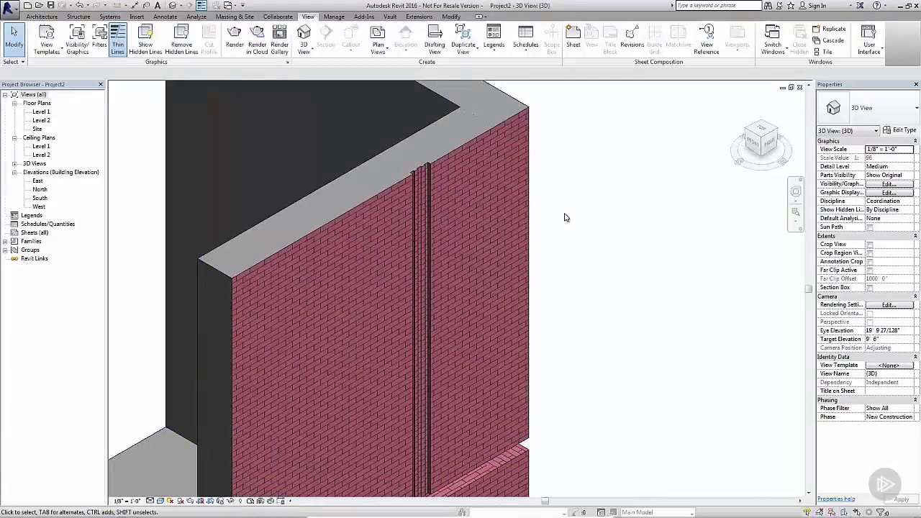
scroll(565, 217, down, 3)
middle_drag(606, 307, 660, 280)
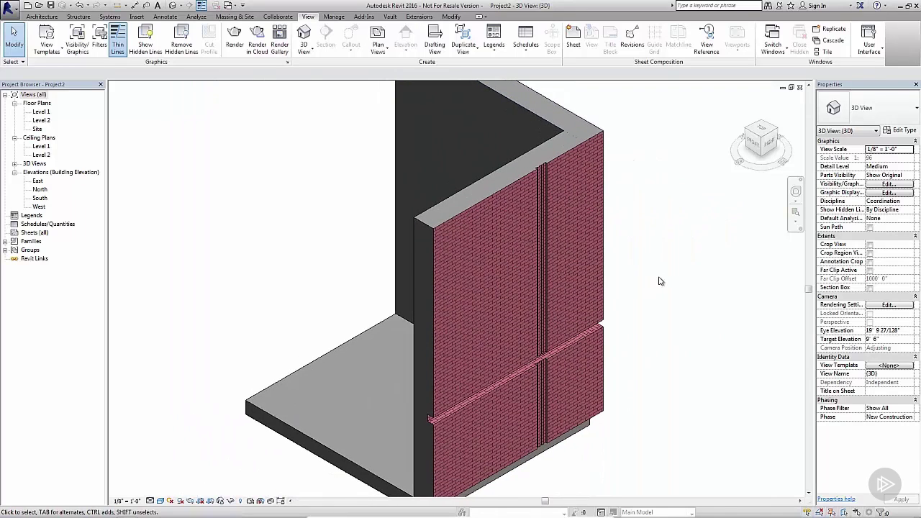